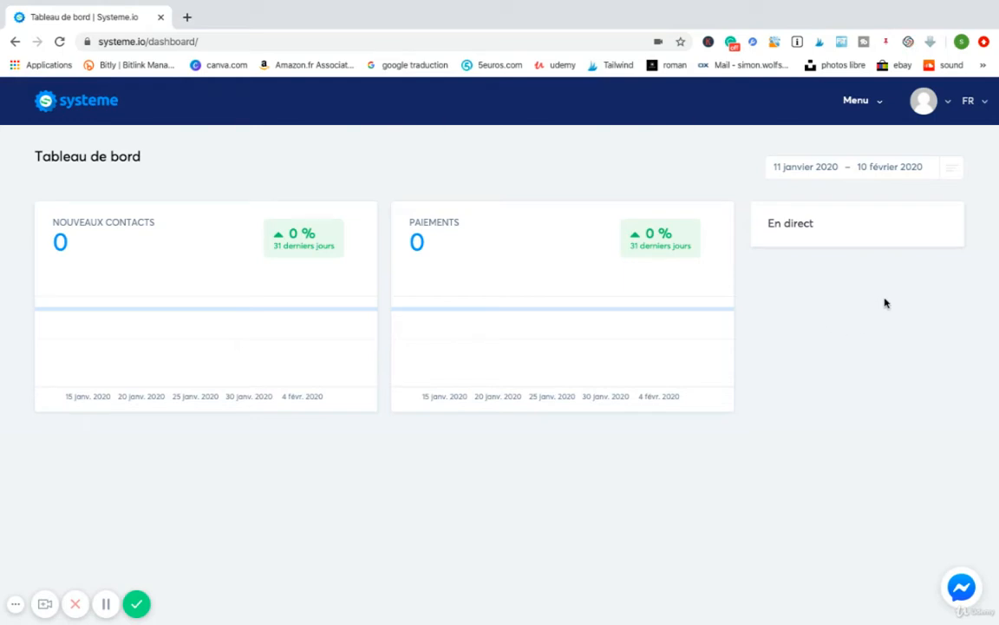
Open the profile settings and examine the personal information form.
click(927, 104)
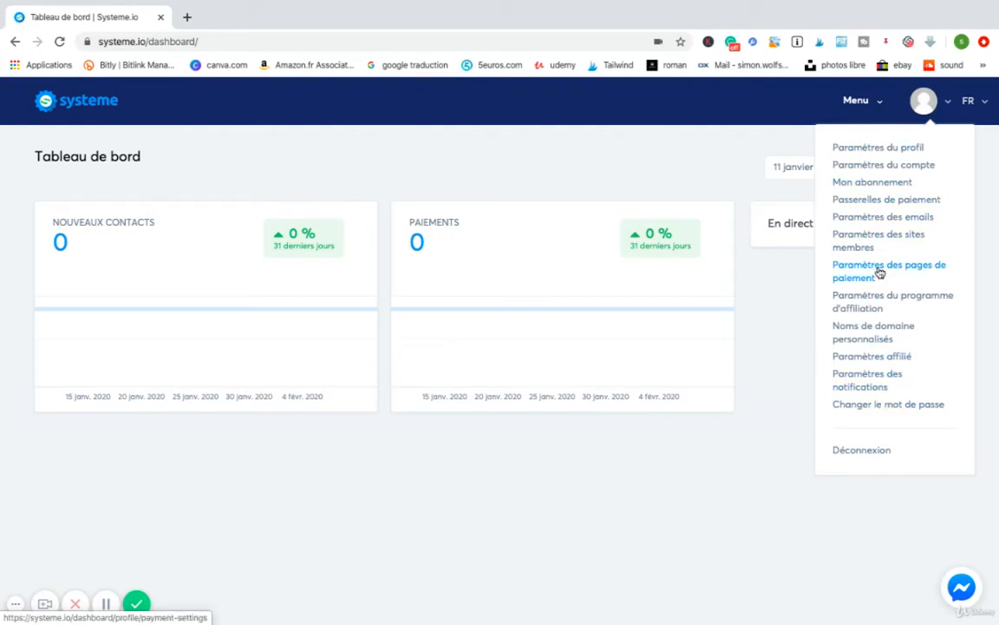
click(856, 153)
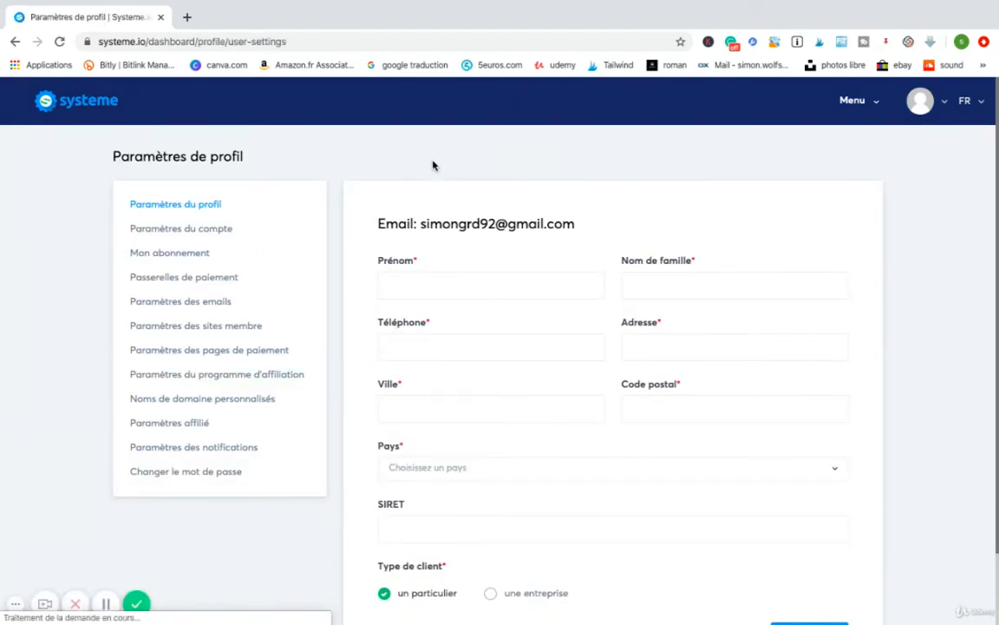
scroll(528, 271, down, 2)
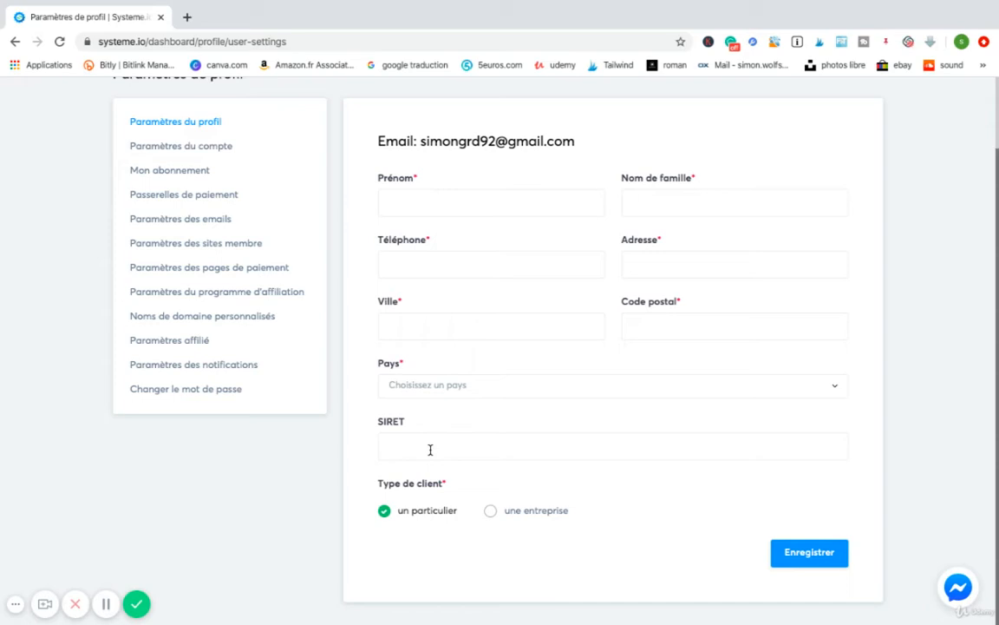
Switch the client type to "une entreprise" to view its extra fields, and set it back to "un particulier".
click(490, 511)
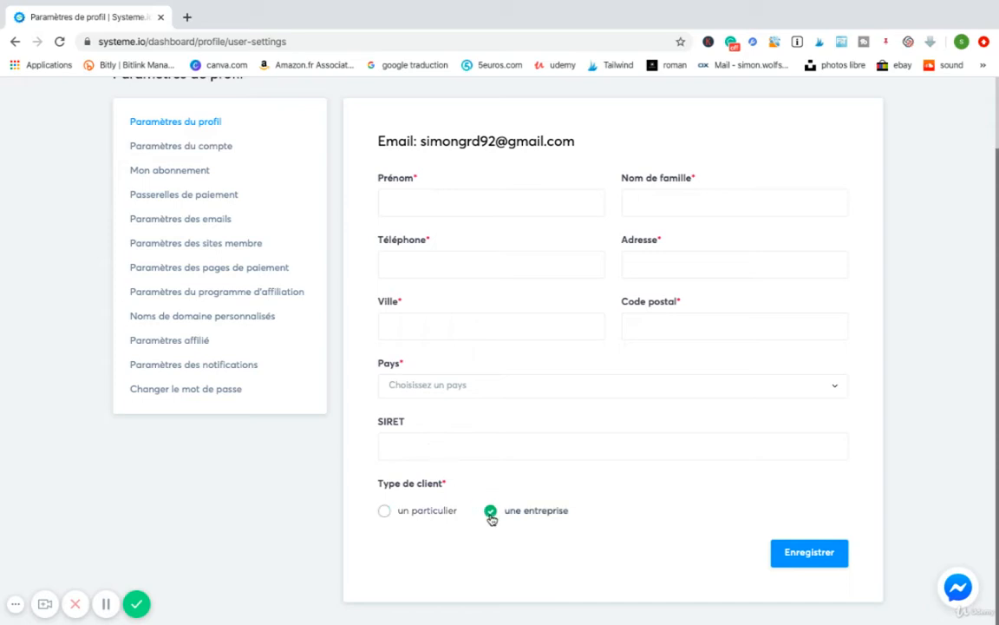
scroll(491, 519, down, 1)
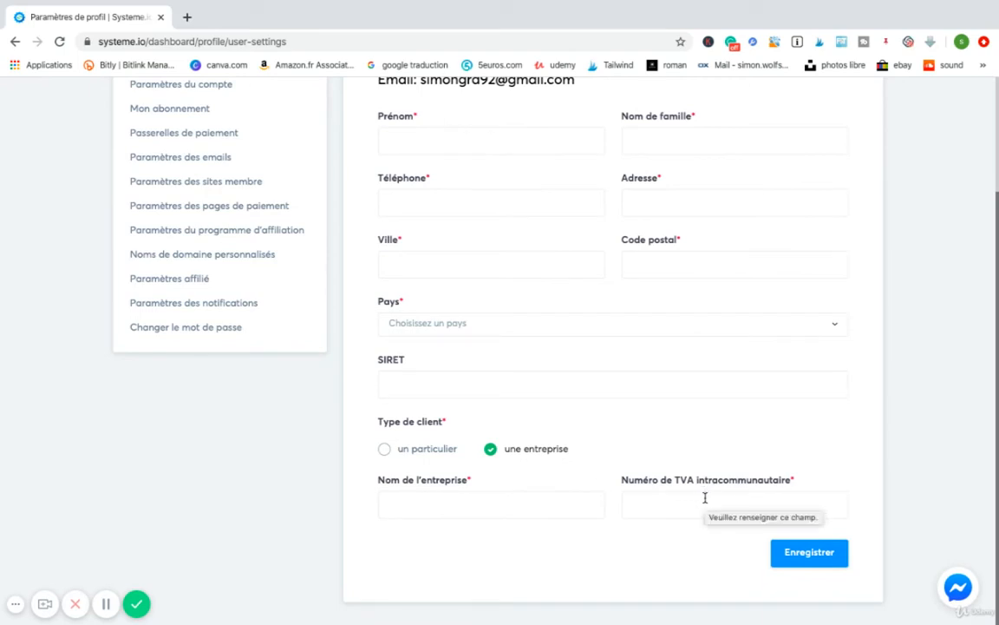
click(380, 449)
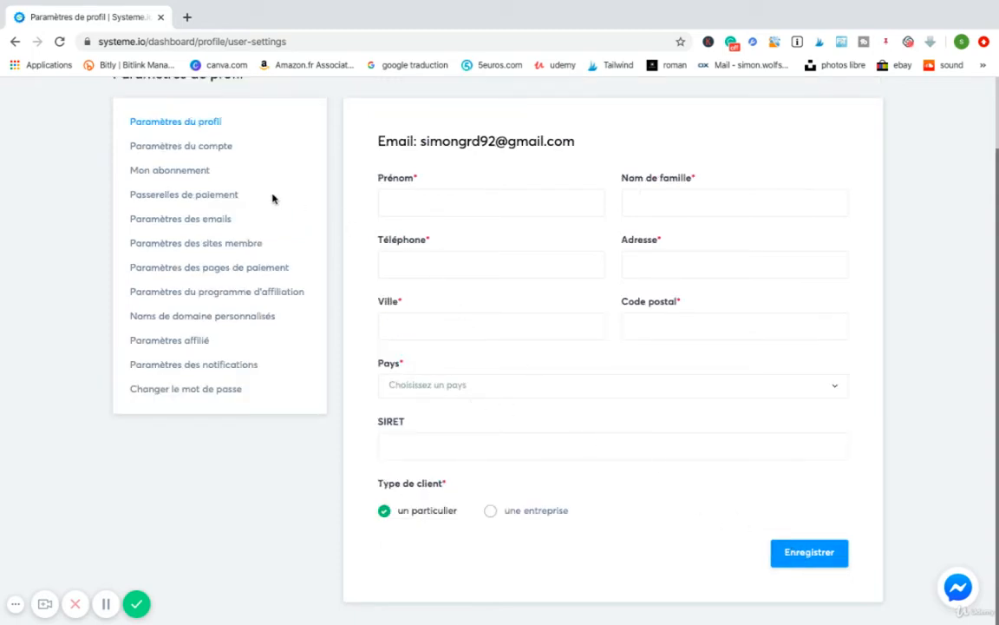
Try to change the subdomain to "test" in the account settings and save it.
scroll(272, 196, up, 1)
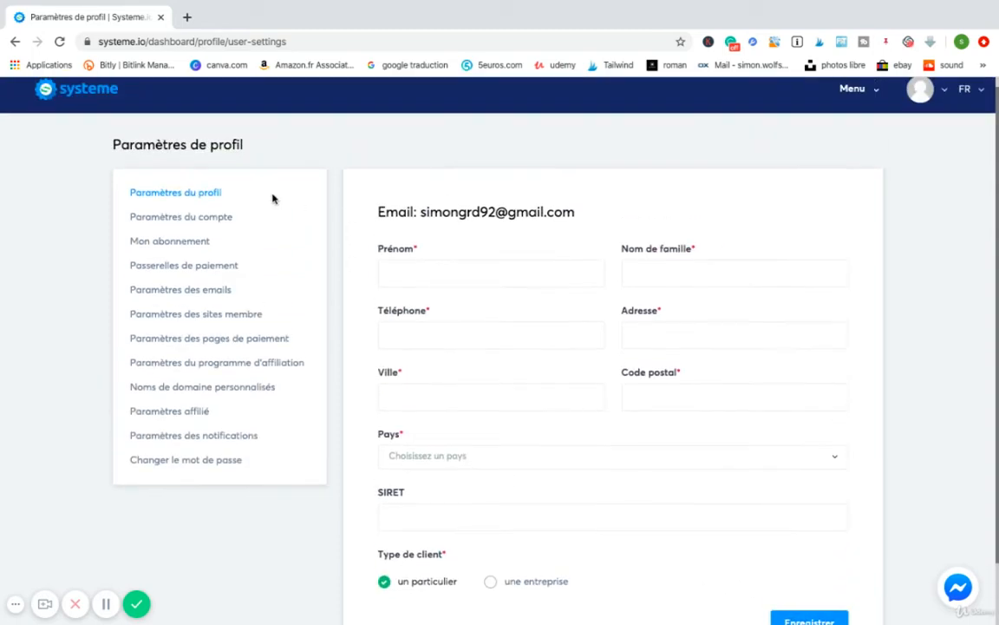
click(184, 218)
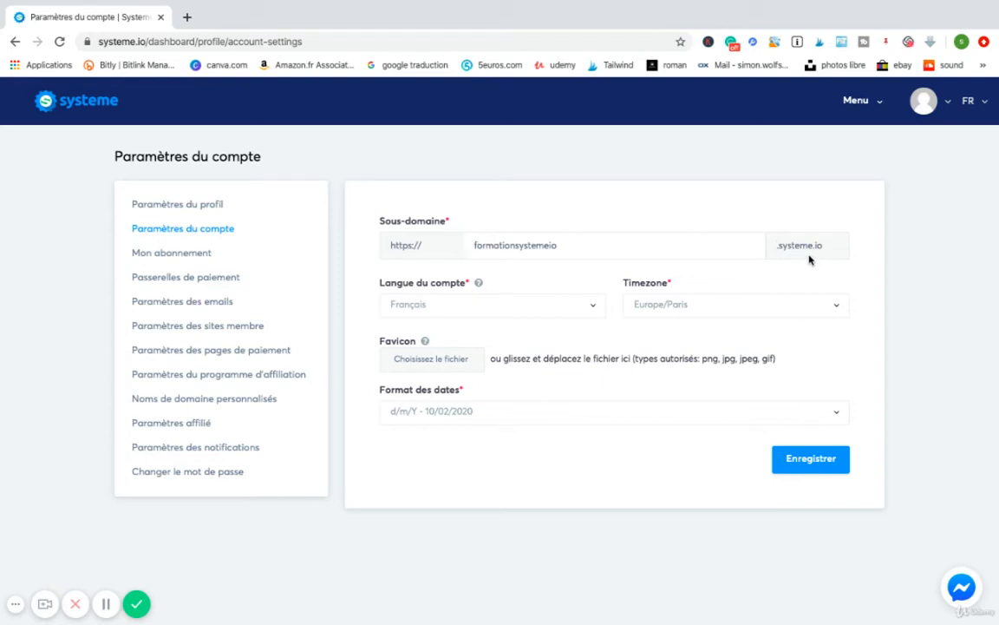
double_click(598, 245)
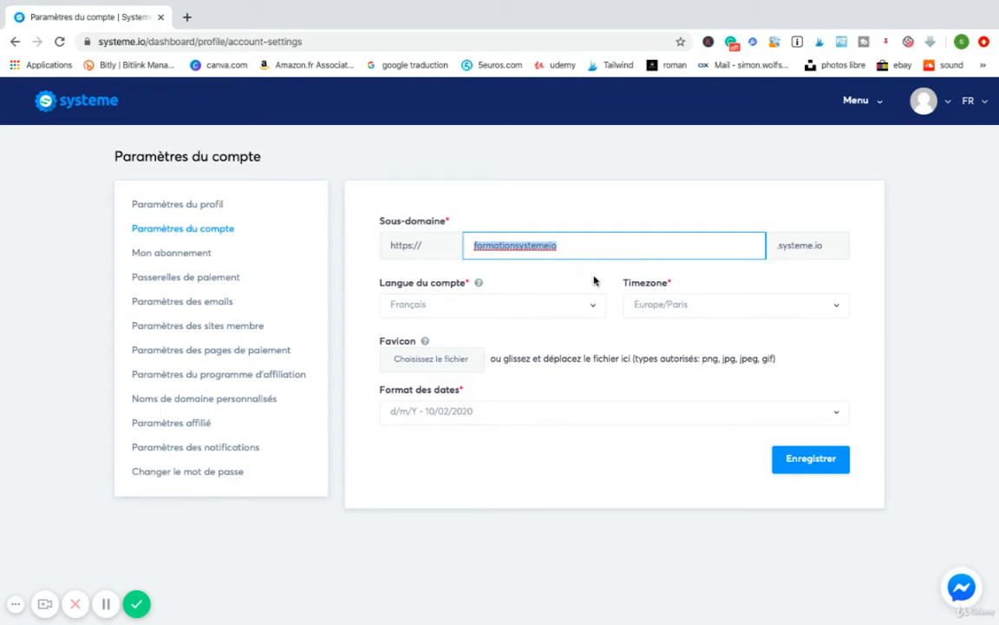
click(595, 247)
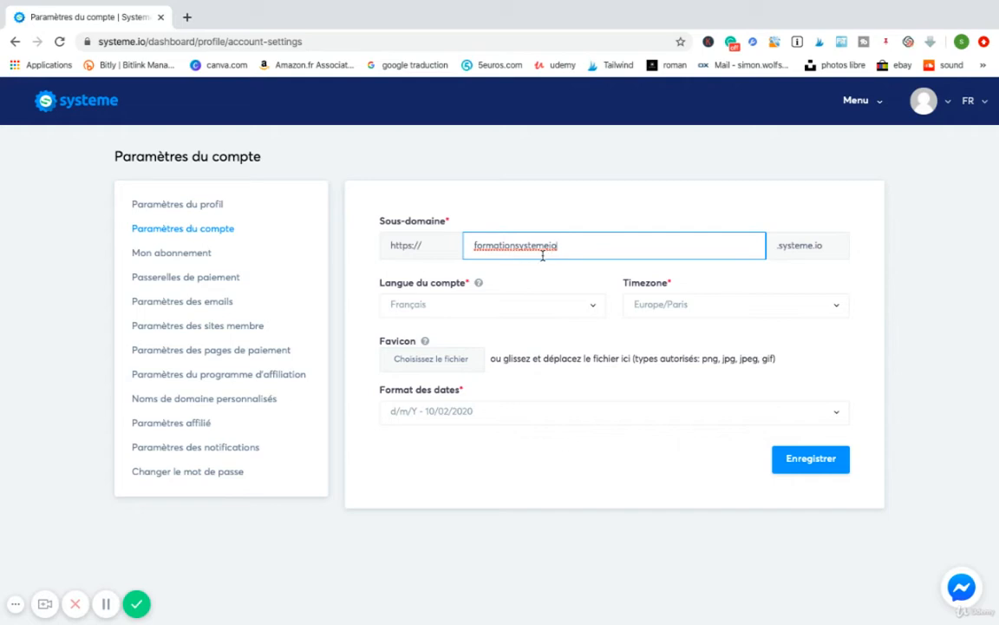
drag(562, 247, 462, 247)
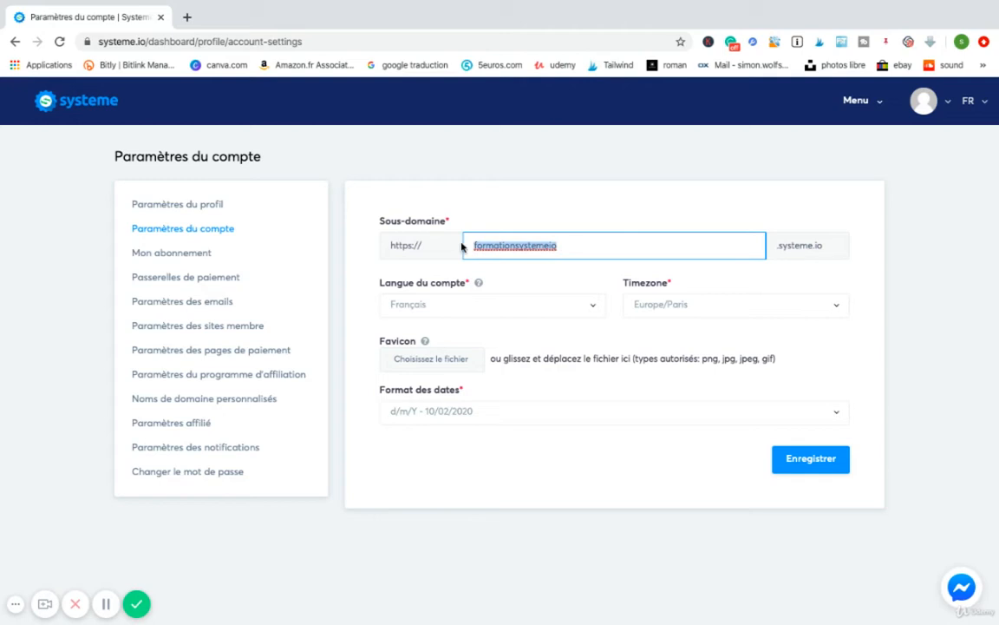
text(tes)
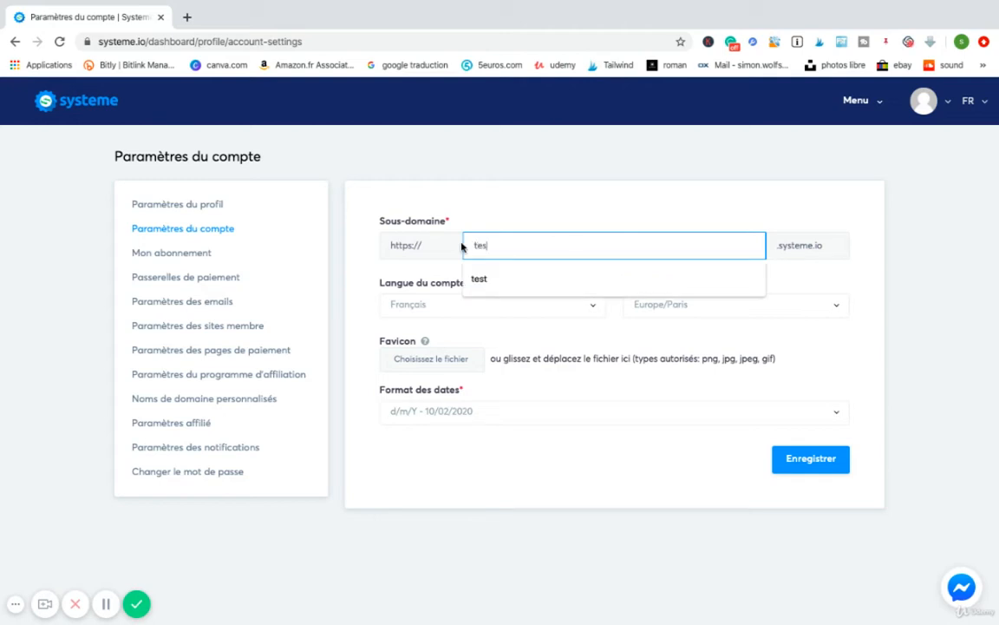
text(t)
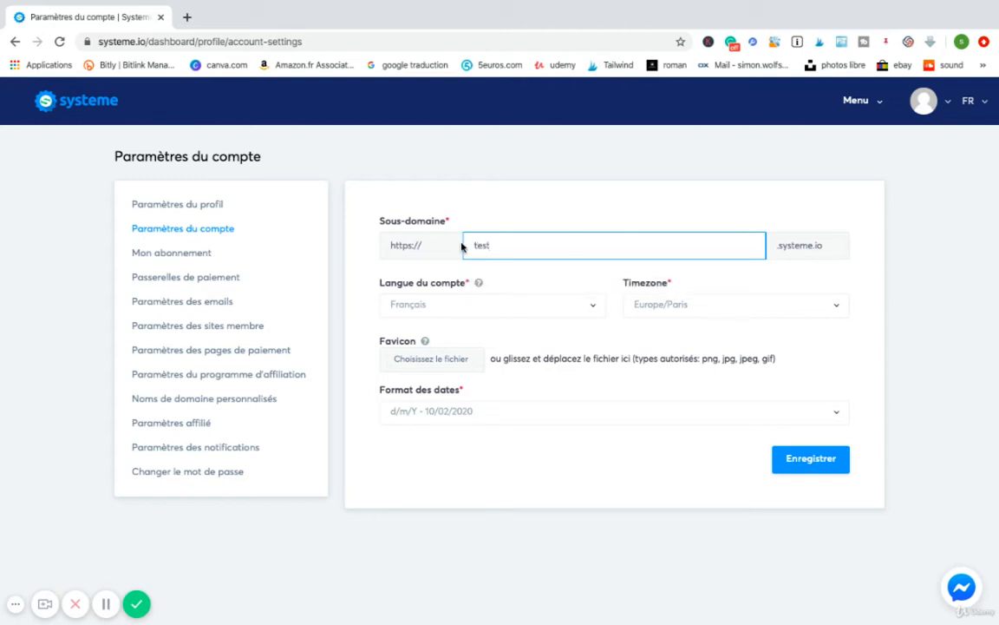
click(837, 469)
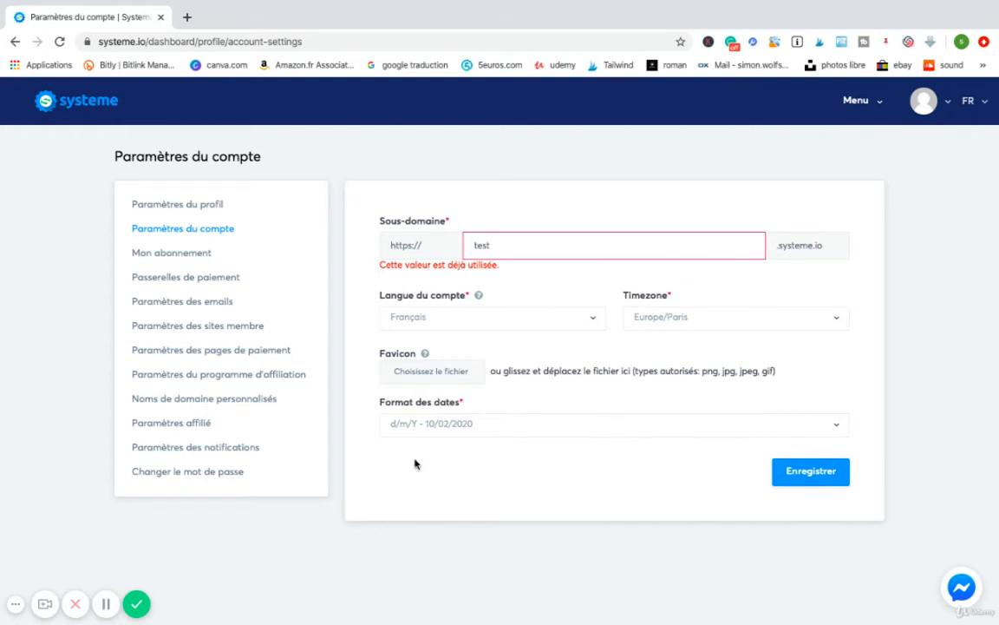
View the available subscription plans, and the PayPal account connection form in the payment gateway settings.
click(184, 253)
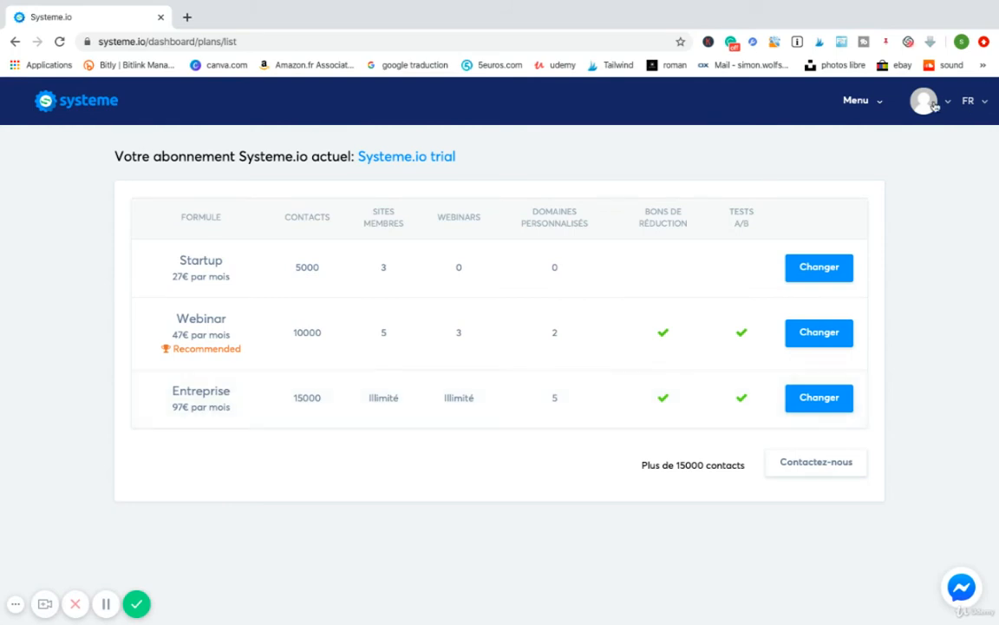
click(847, 100)
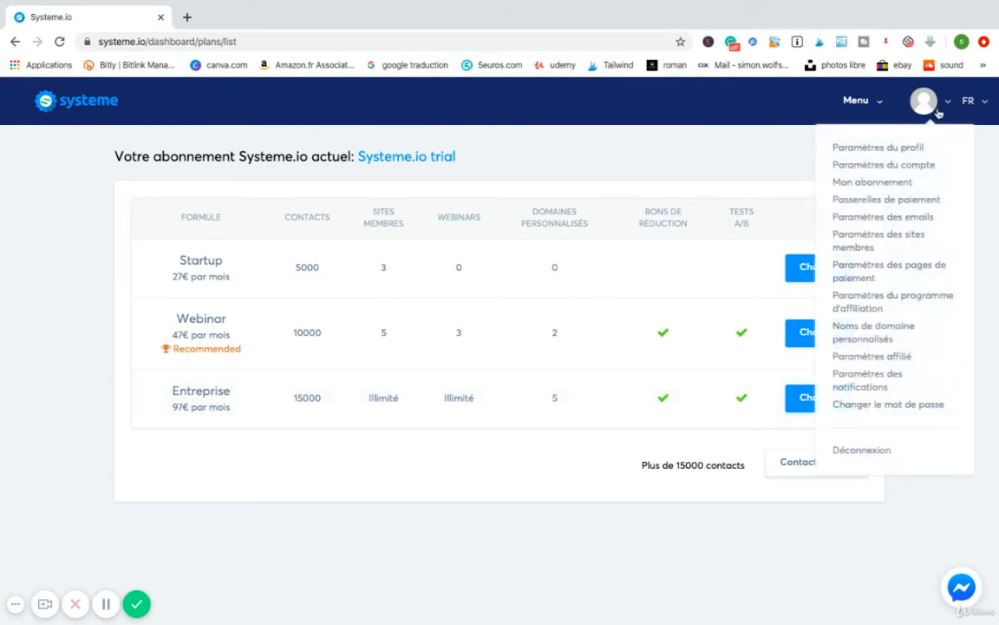
click(875, 205)
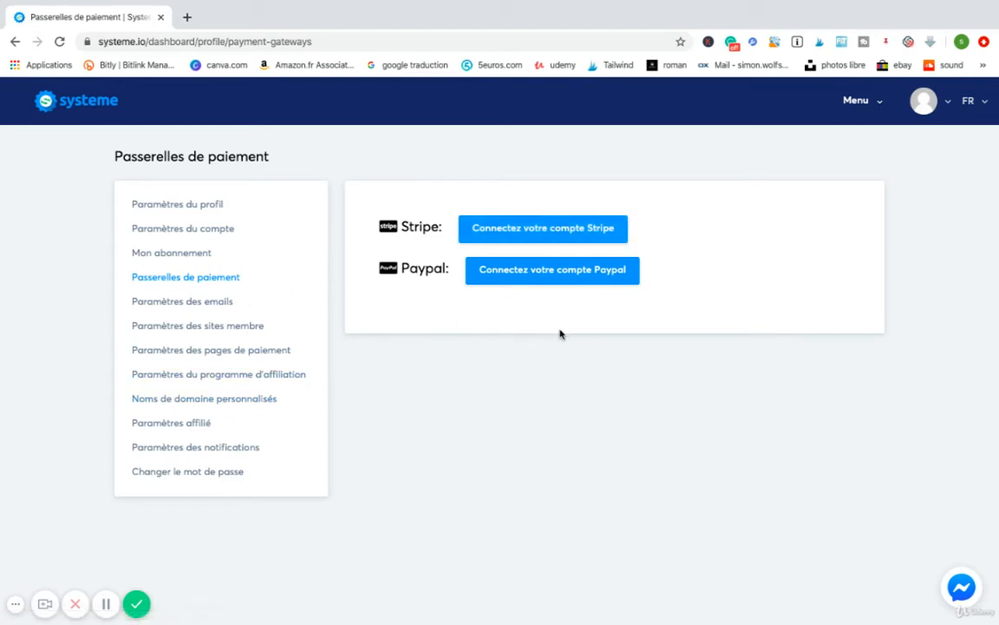
click(536, 274)
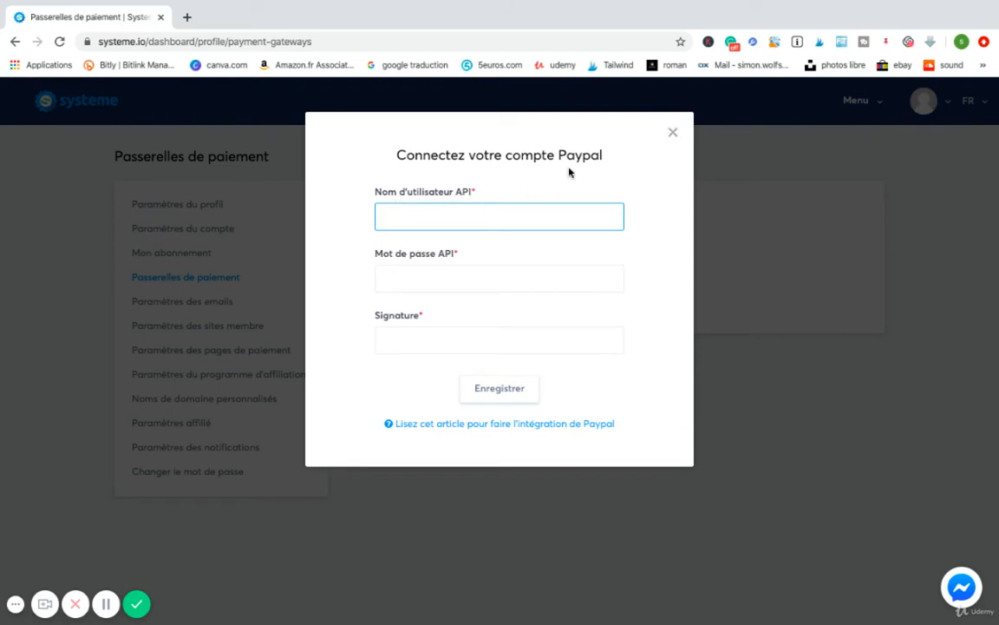
click(672, 133)
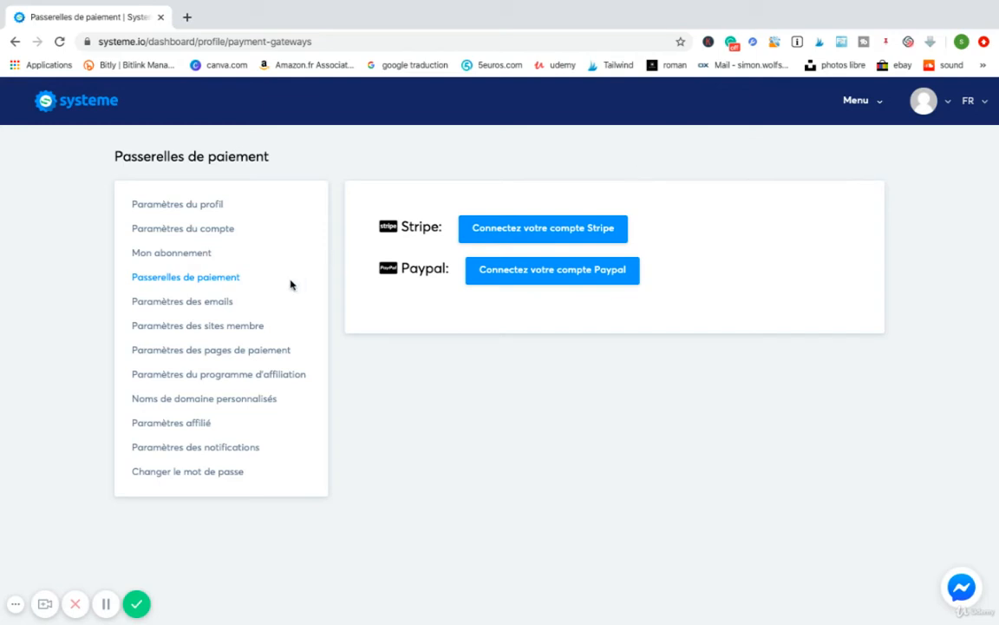
Open the email settings and enter the sender's first name as the email sender name.
click(210, 305)
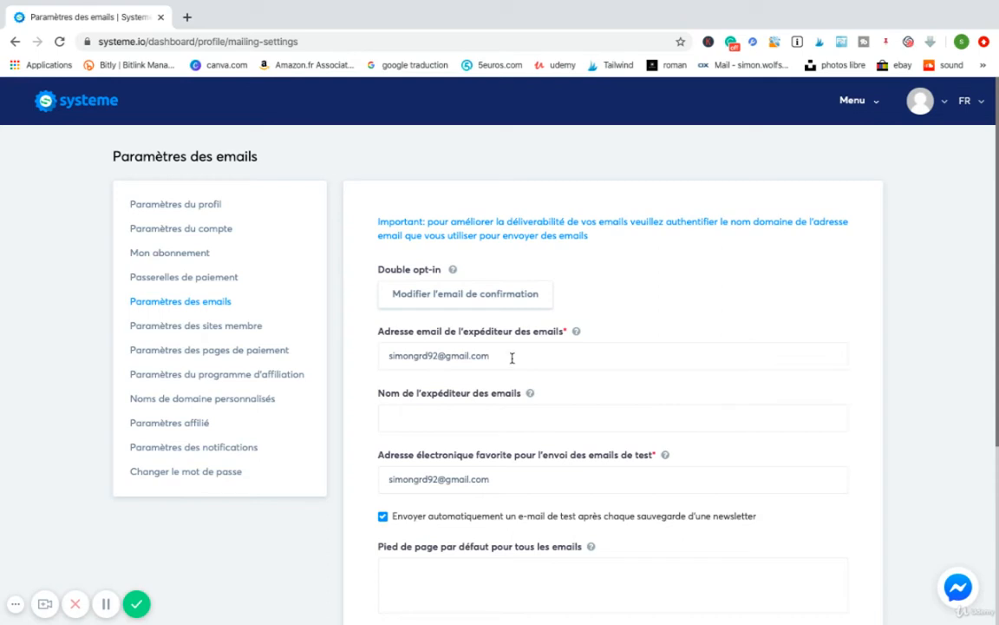
drag(512, 357, 372, 357)
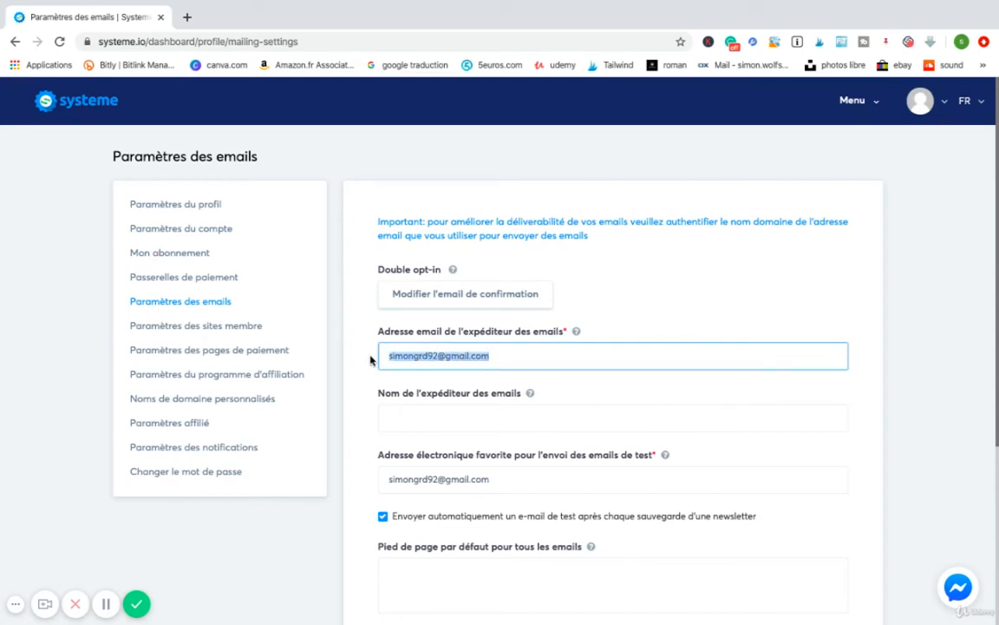
click(525, 362)
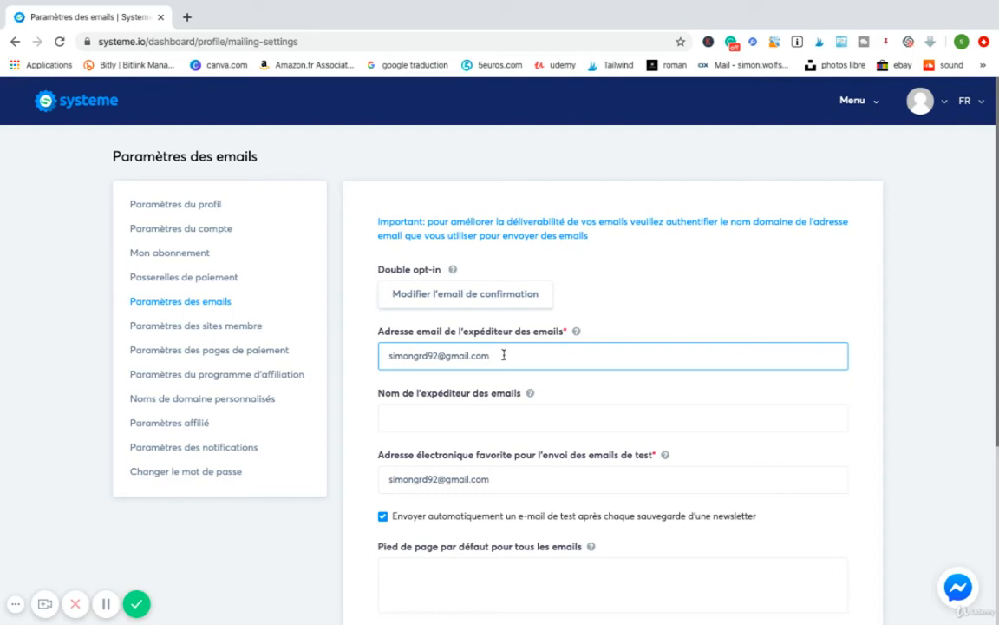
click(393, 419)
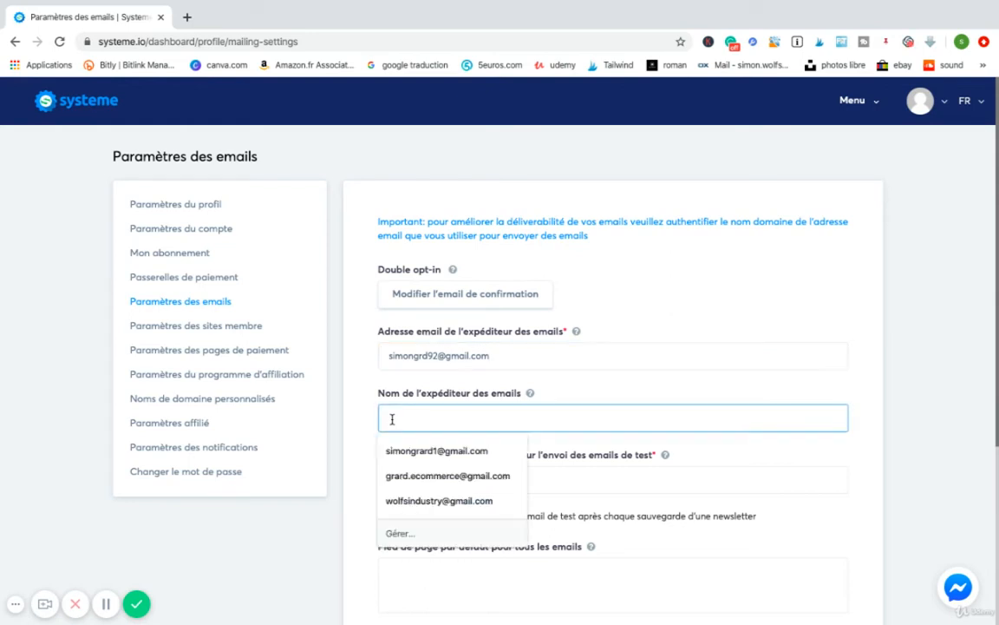
text(Simon)
click(606, 393)
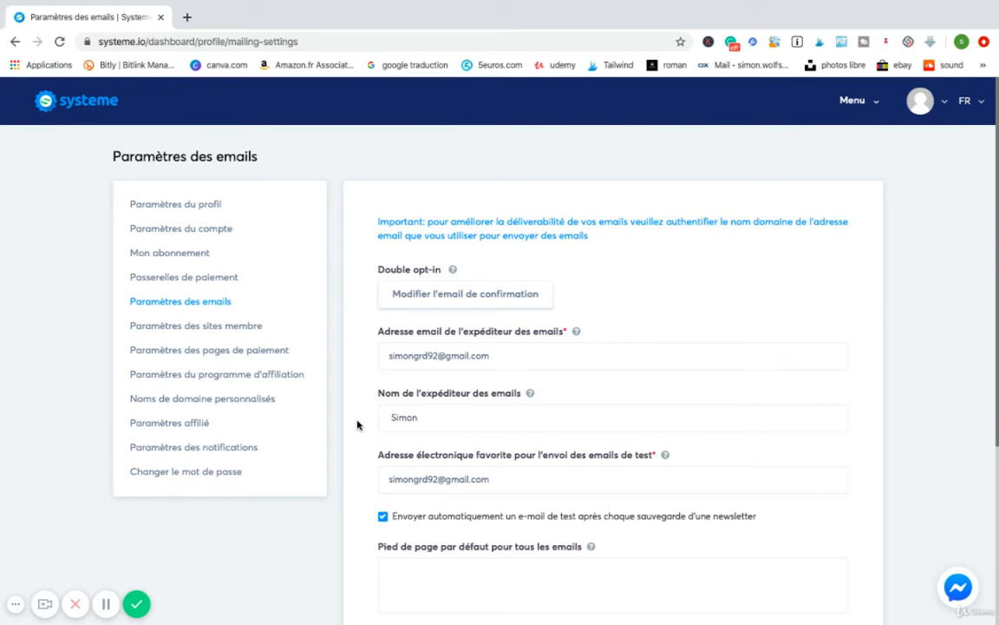
Examine the remaining email settings, including the help notes for the default footer and the SendGrid API key.
scroll(356, 424, down, 1)
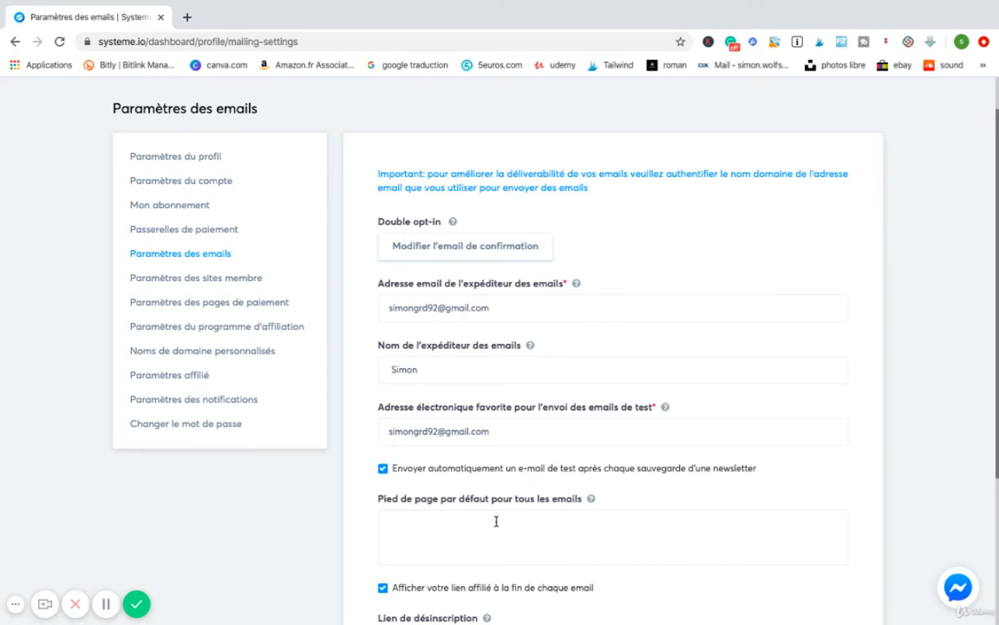
scroll(496, 521, down, 1)
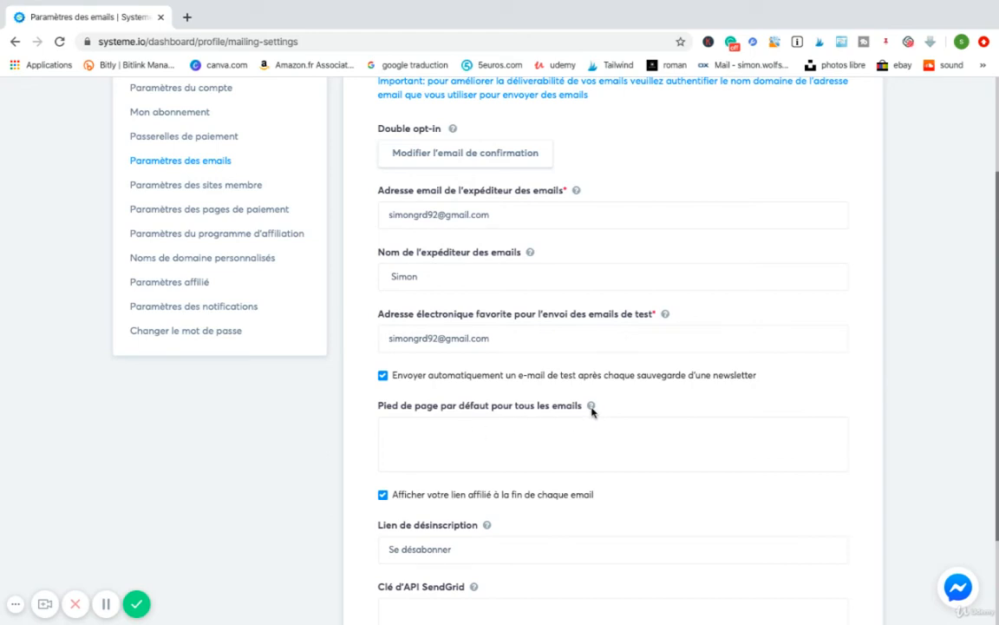
mouse_move(592, 407)
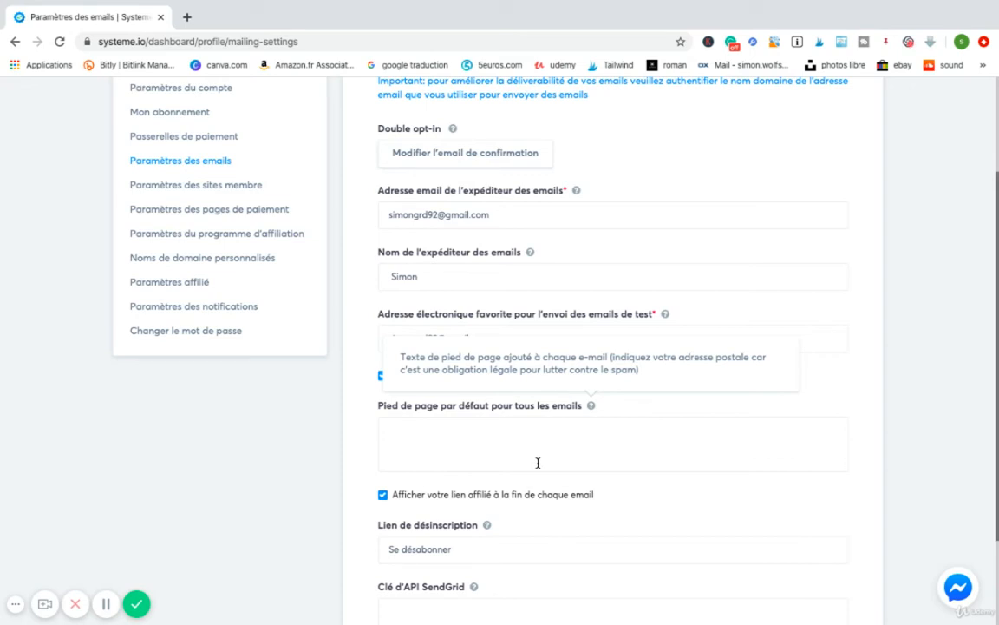
scroll(538, 462, down, 2)
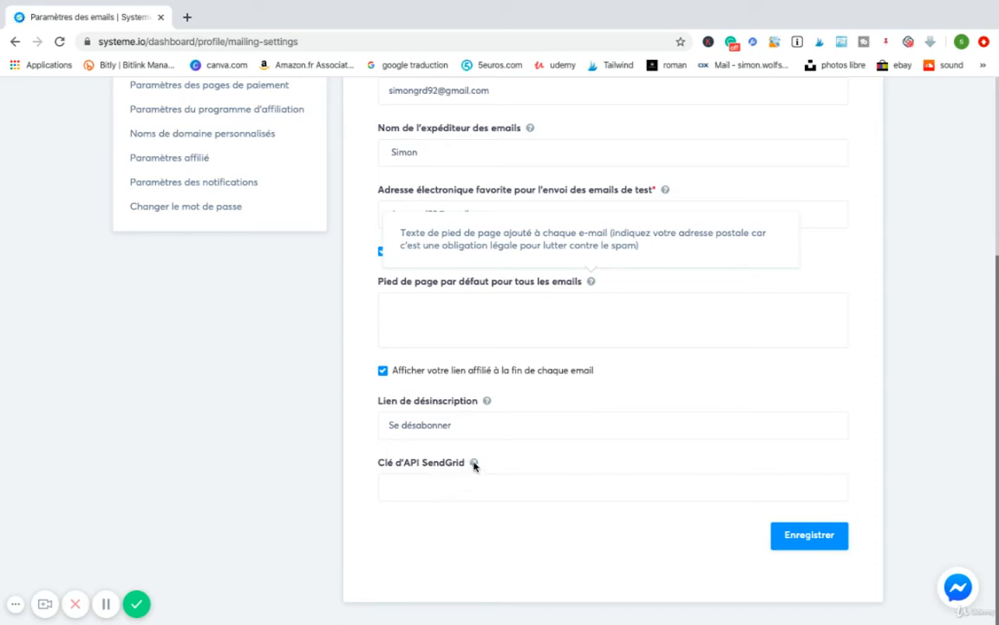
mouse_move(474, 465)
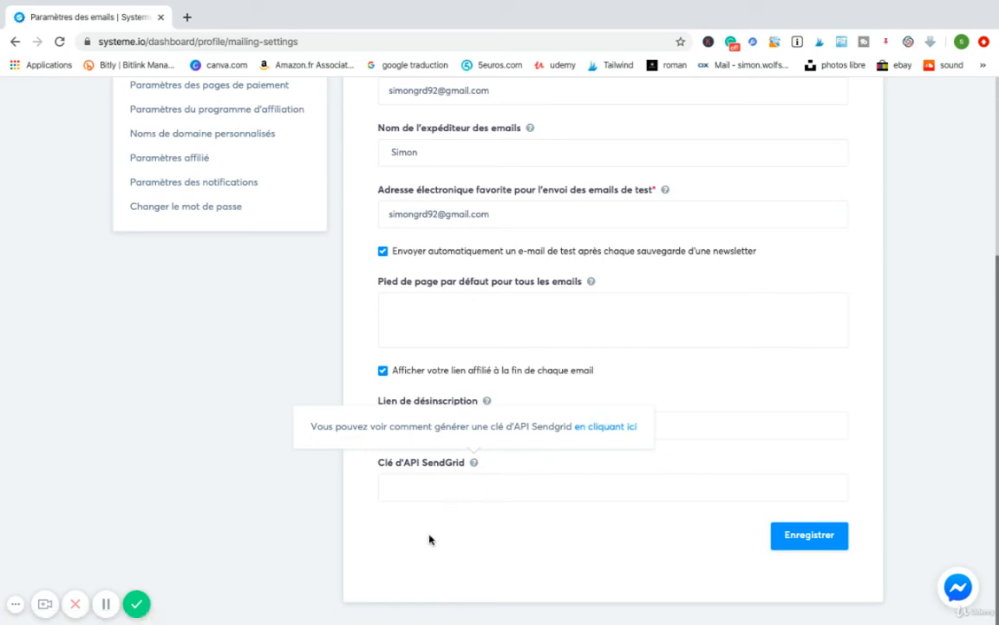
Open the member site settings and review the trainer photo, name and bio options.
scroll(428, 540, up, 3)
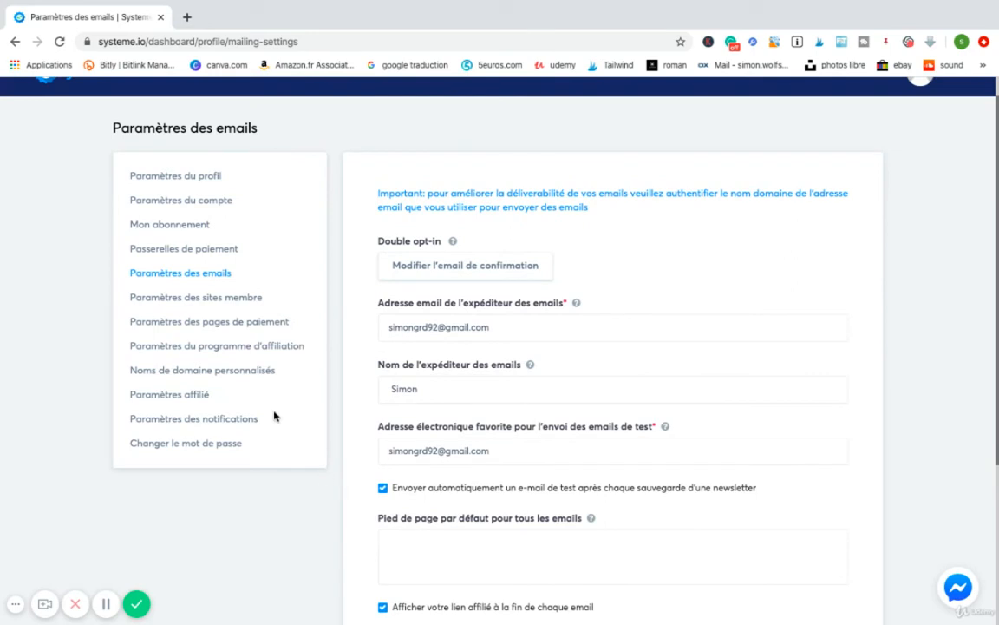
click(188, 298)
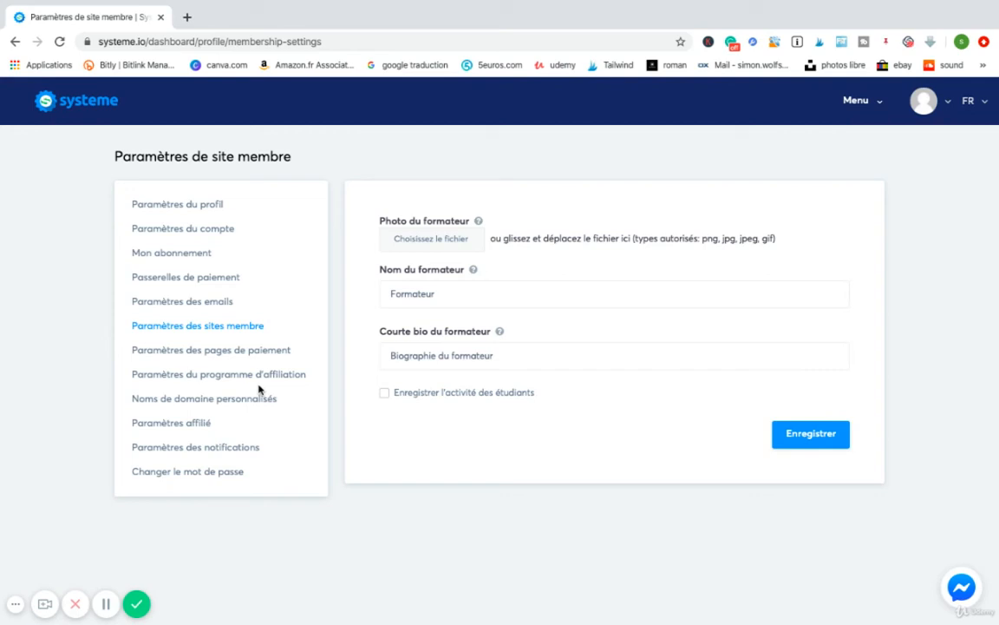
Open the payment page settings and examine the terms and conditions text, footer HTML, VAT and default currency options.
click(193, 352)
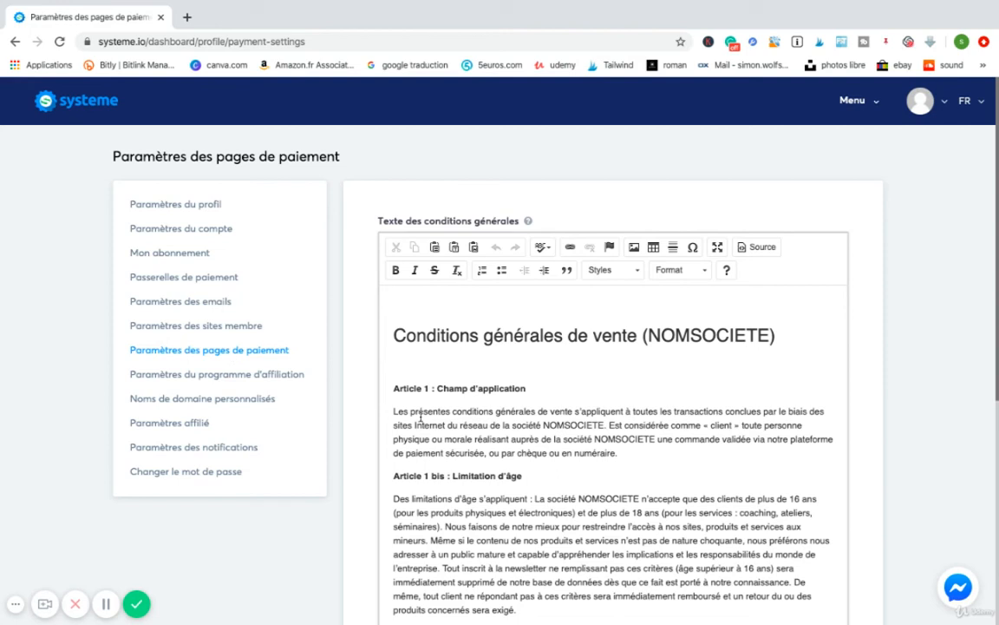
scroll(420, 417, down, 2)
scroll(420, 416, up, 2)
scroll(633, 364, down, 10)
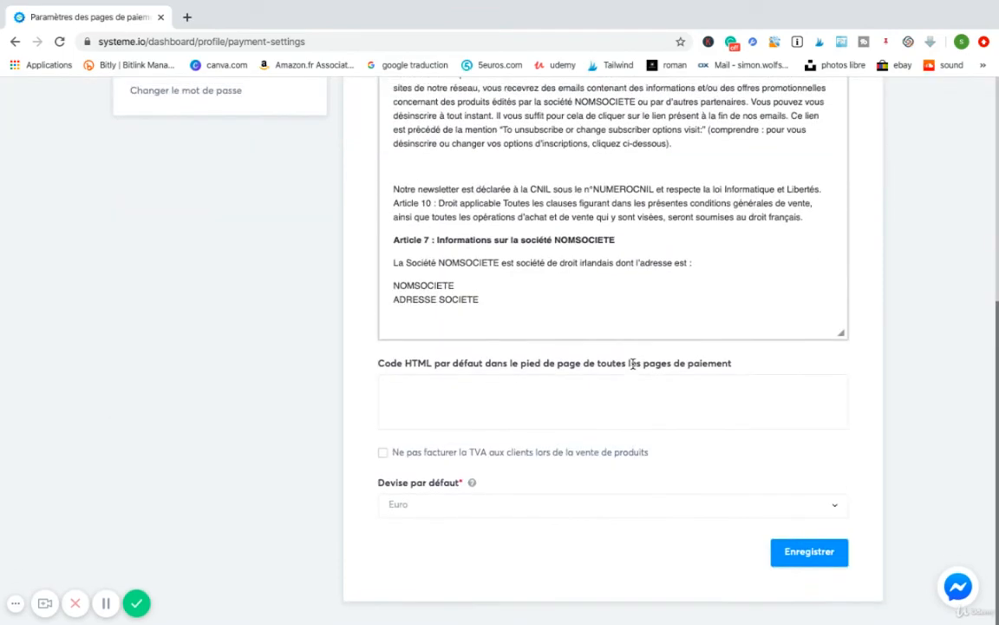
scroll(633, 361, up, 3)
scroll(633, 364, up, 10)
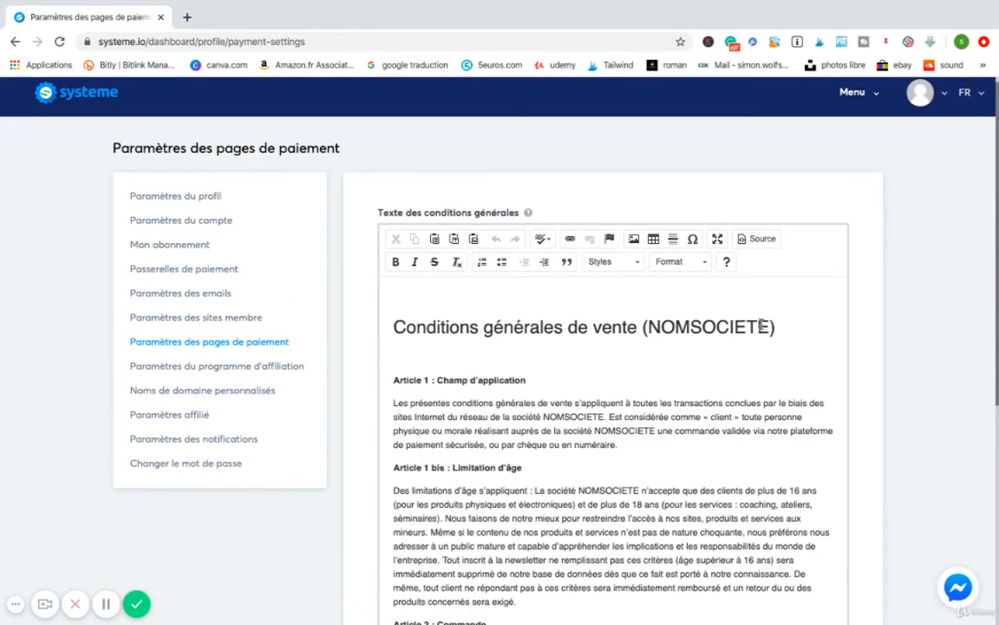
scroll(761, 324, down, 10)
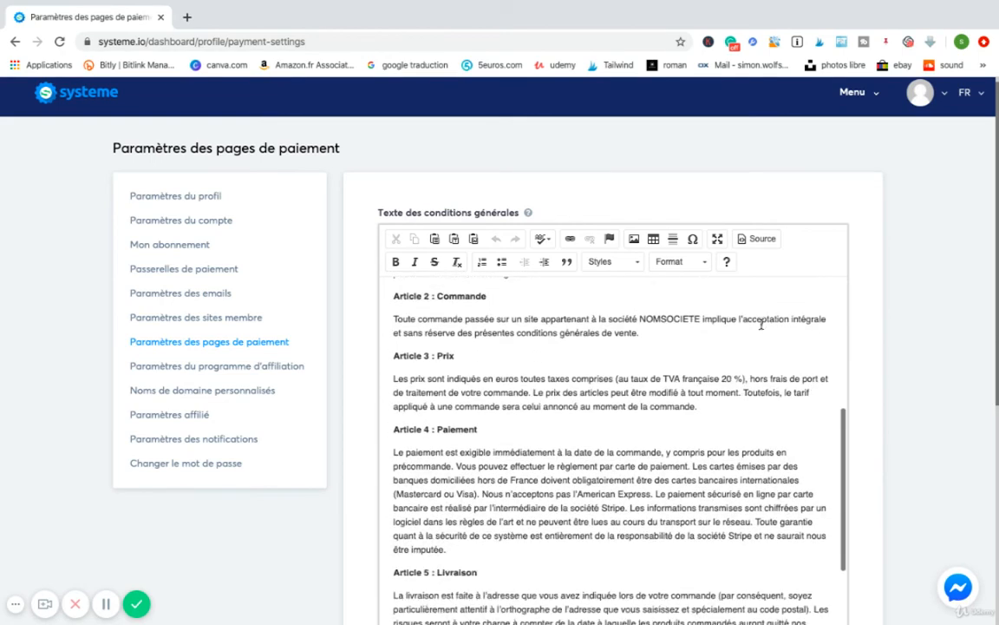
Examine the rest of the terms and conditions text, highlighting the NOMSOCIETE placeholder in Article 6, down to the default currency option.
scroll(579, 216, down, 1)
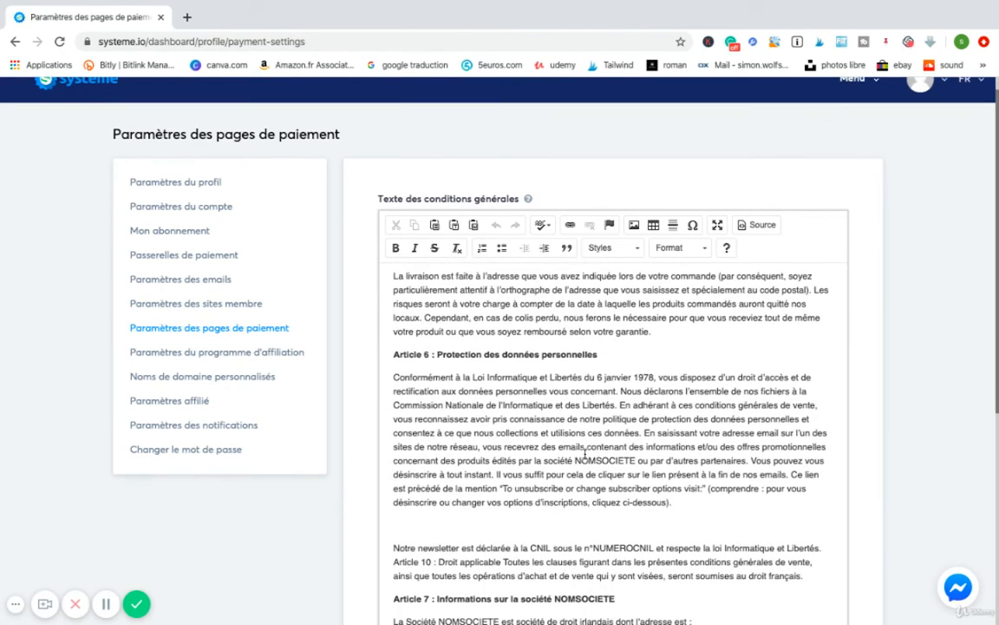
drag(573, 461, 636, 461)
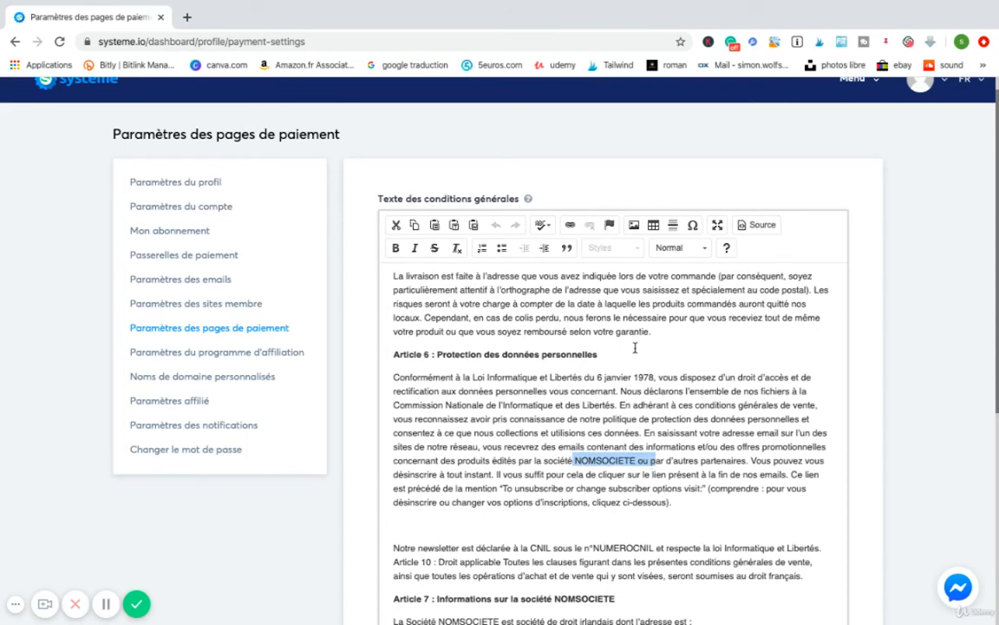
scroll(642, 365, up, 2)
scroll(655, 403, down, 2)
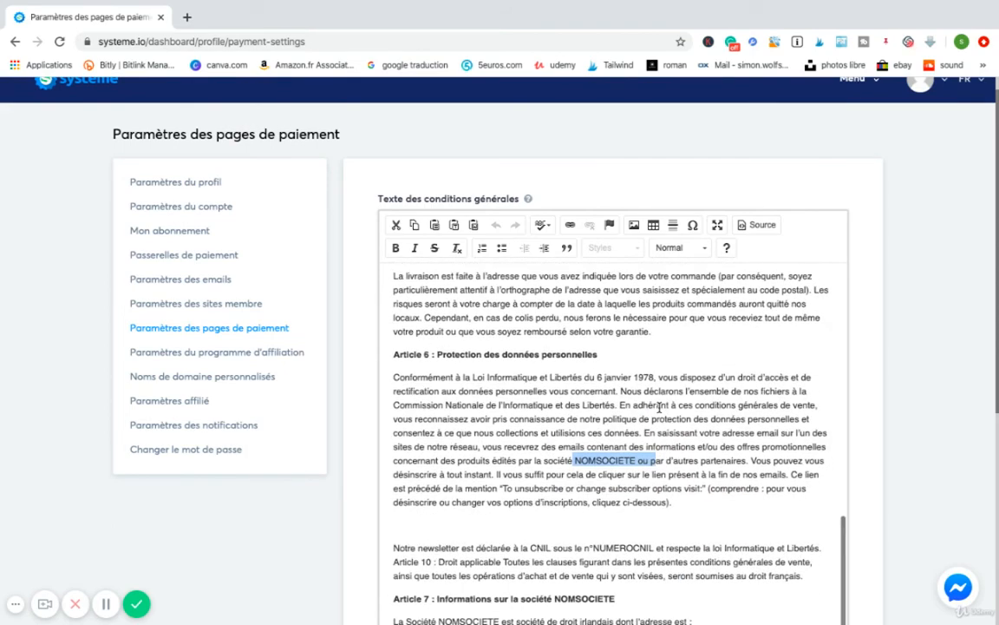
scroll(647, 438, down, 2)
scroll(607, 555, down, 2)
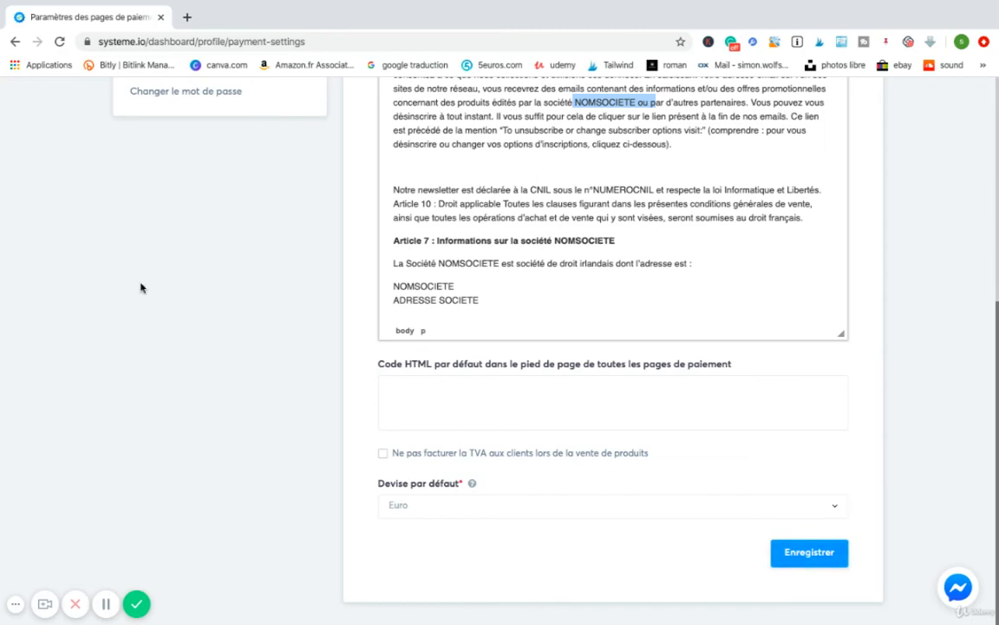
Open the affiliate program settings.
scroll(139, 276, up, 4)
click(174, 304)
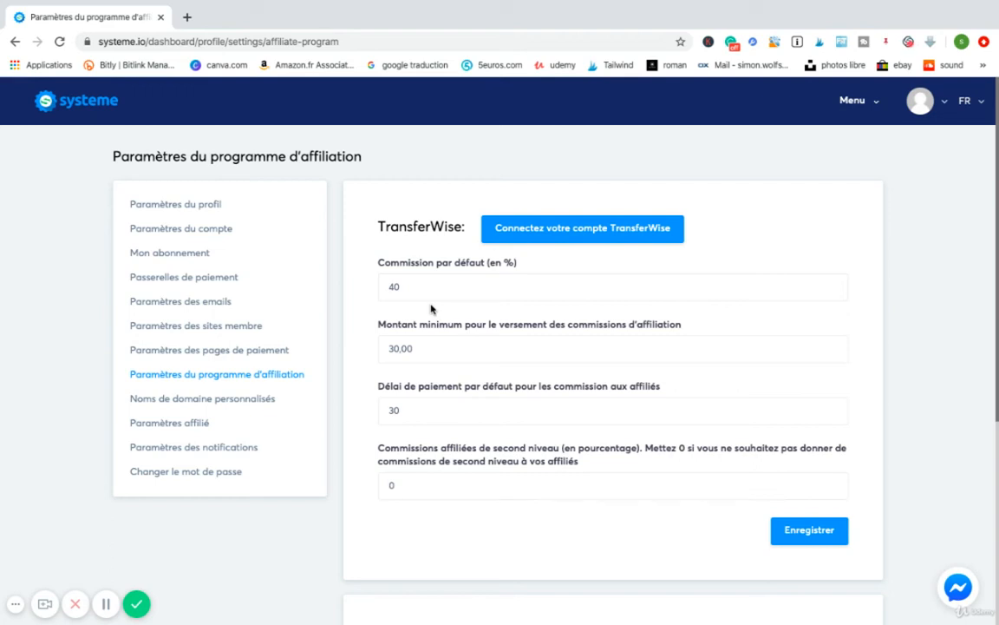
Try another default commission value in the affiliate program settings, then re-enter 40 %.
click(412, 287)
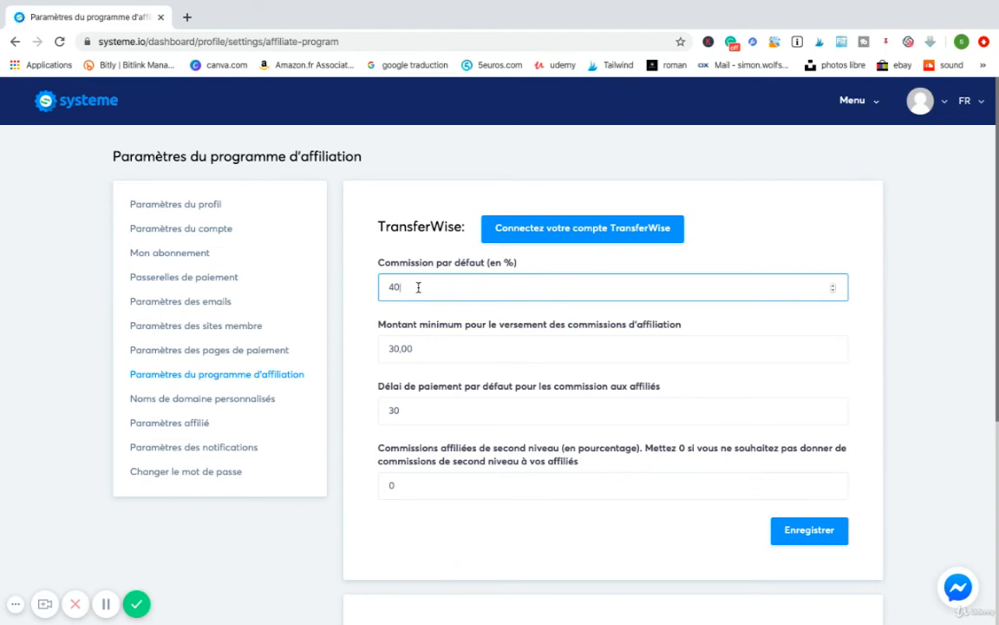
double_click(401, 288)
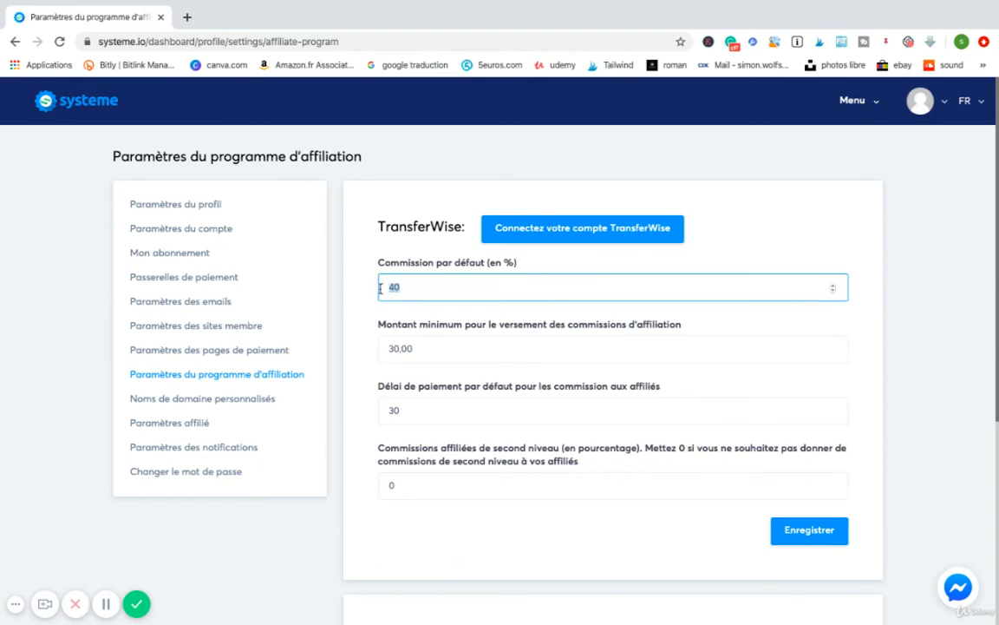
click(474, 287)
drag(446, 285, 372, 288)
text(150)
key(BackSpace)
key(BackSpace)
text(40)
click(359, 340)
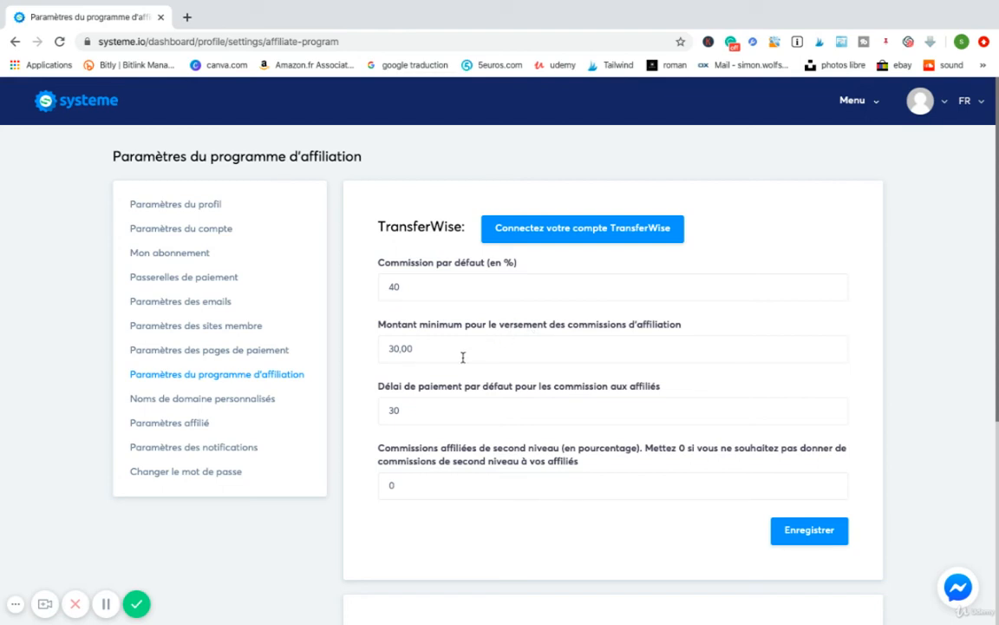
Set the default affiliate commission to 10 %.
click(418, 292)
key(BackSpace)
key(BackSpace)
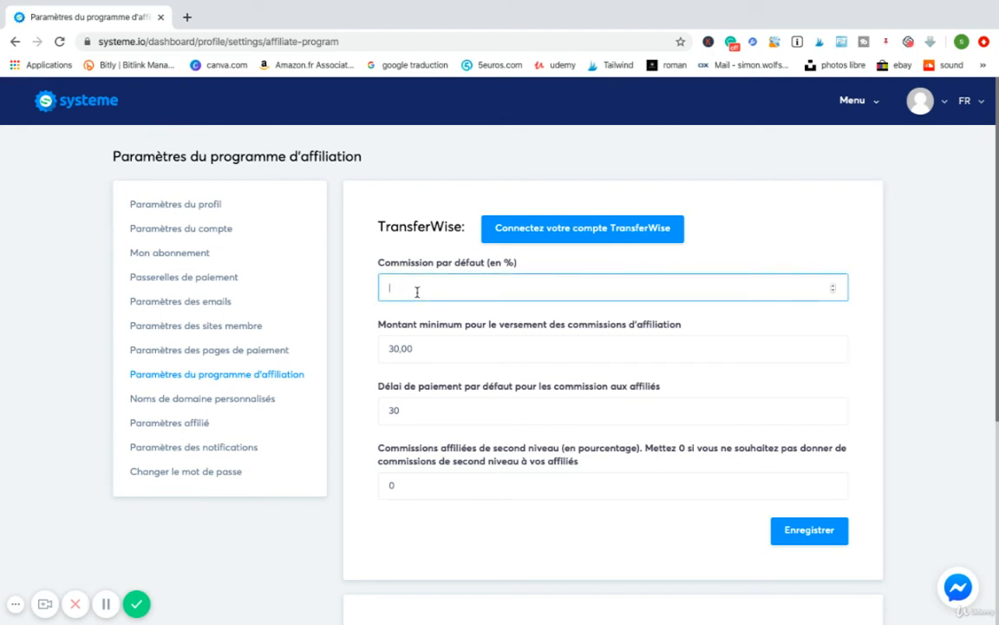
text(10)
click(361, 361)
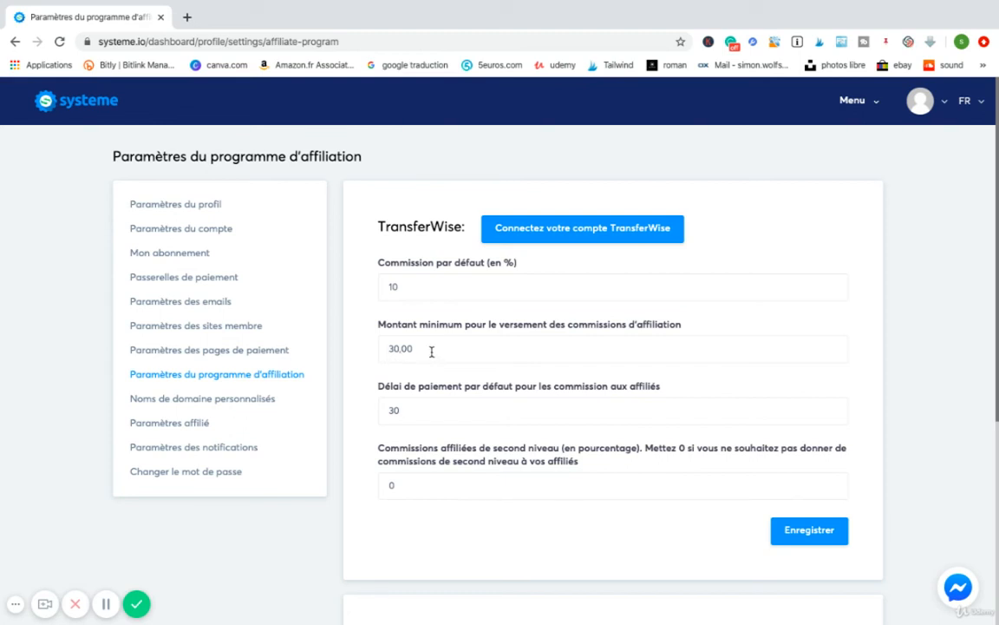
Review the minimum commission payout, the default payment delay and the second-level commission settings.
drag(426, 351, 377, 352)
click(357, 378)
scroll(452, 429, down, 1)
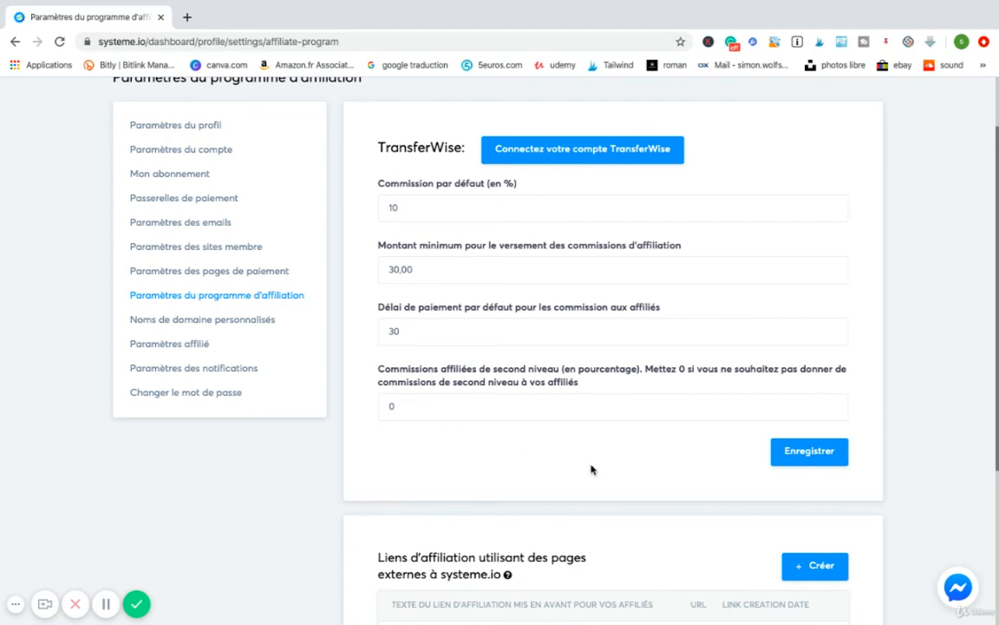
Inspect the creation form for affiliate links using pages outside systeme.io, and close it without saving.
scroll(436, 456, down, 3)
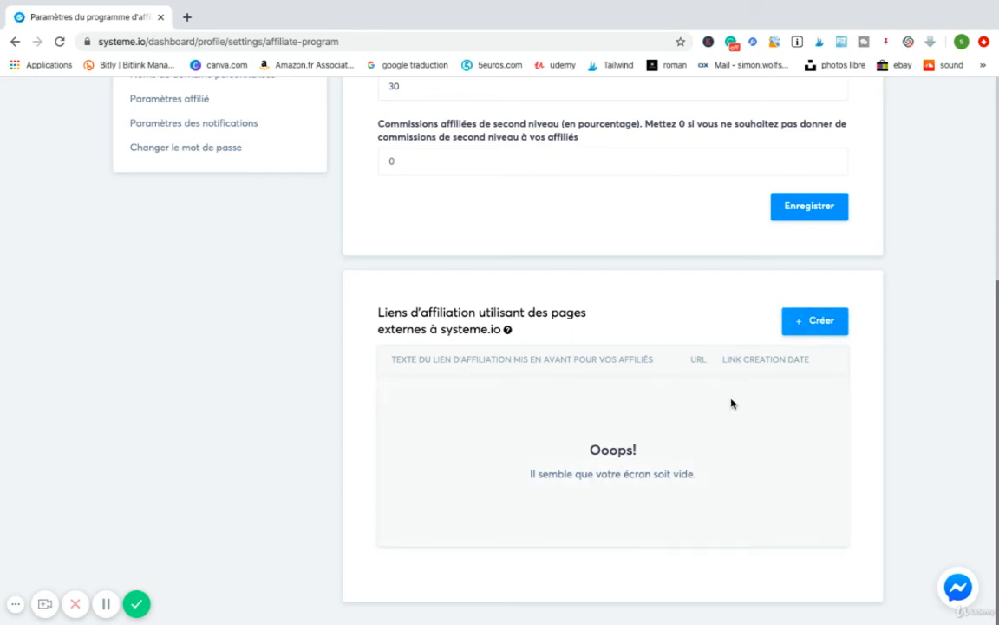
click(811, 321)
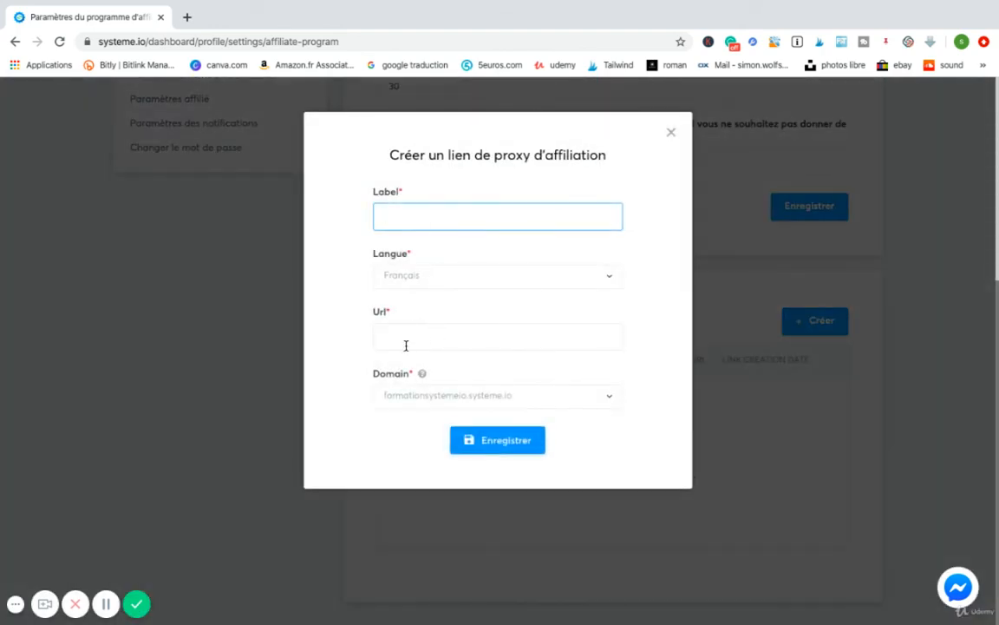
click(670, 133)
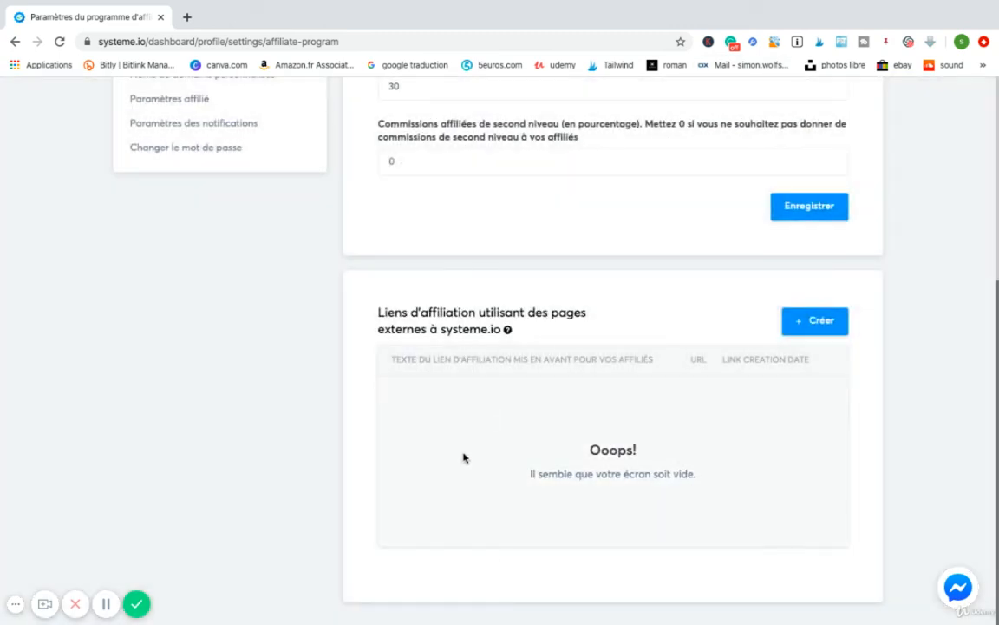
Review the custom domain names, and the payment methods offered for receiving commissions in the affiliate settings.
scroll(290, 364, up, 3)
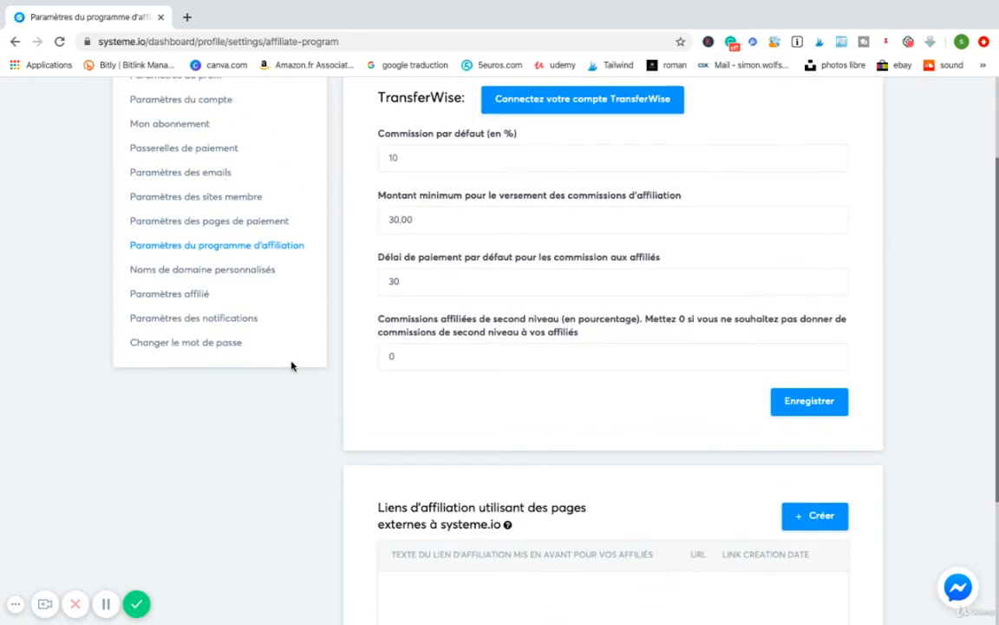
click(190, 274)
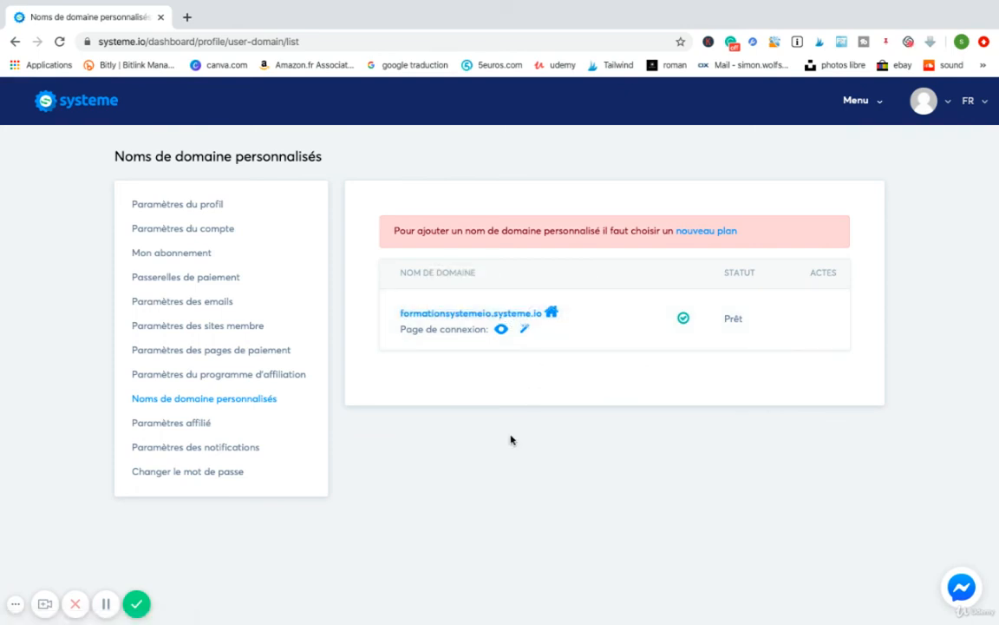
click(188, 424)
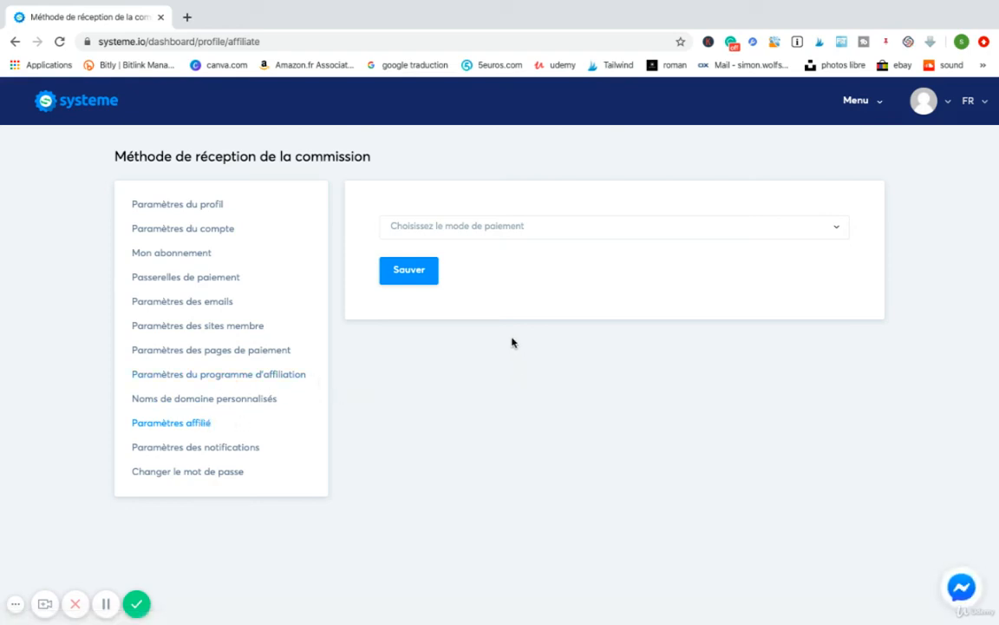
click(473, 234)
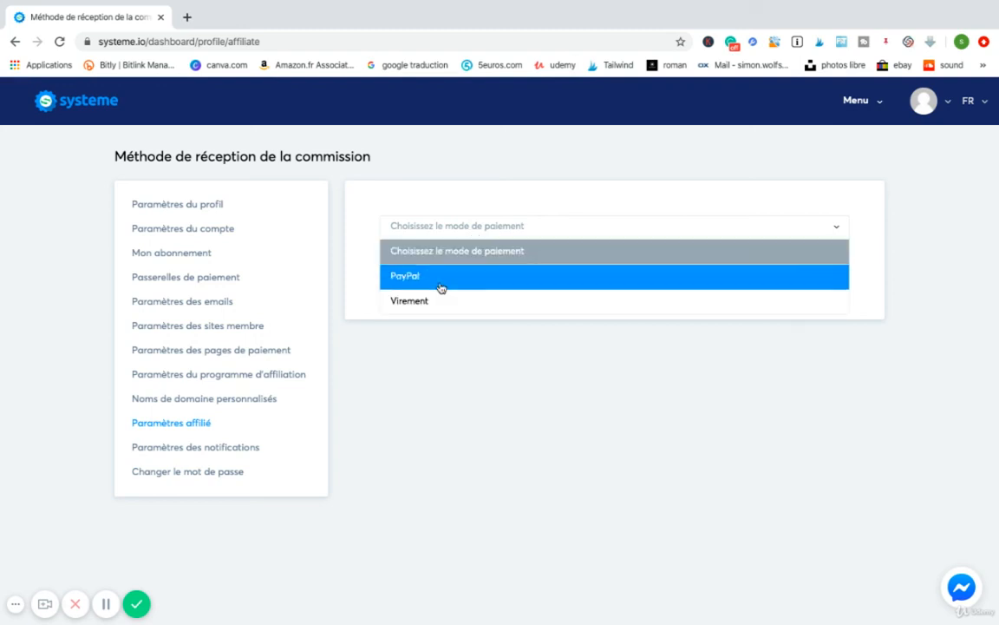
click(392, 380)
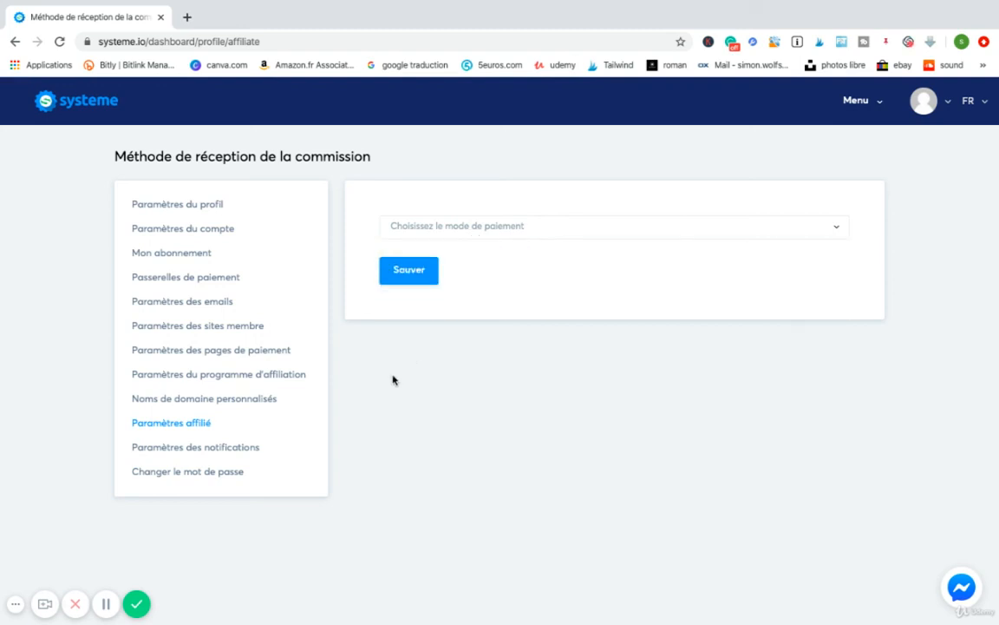
Review the email notification and invoice options, and open the password change page.
click(215, 449)
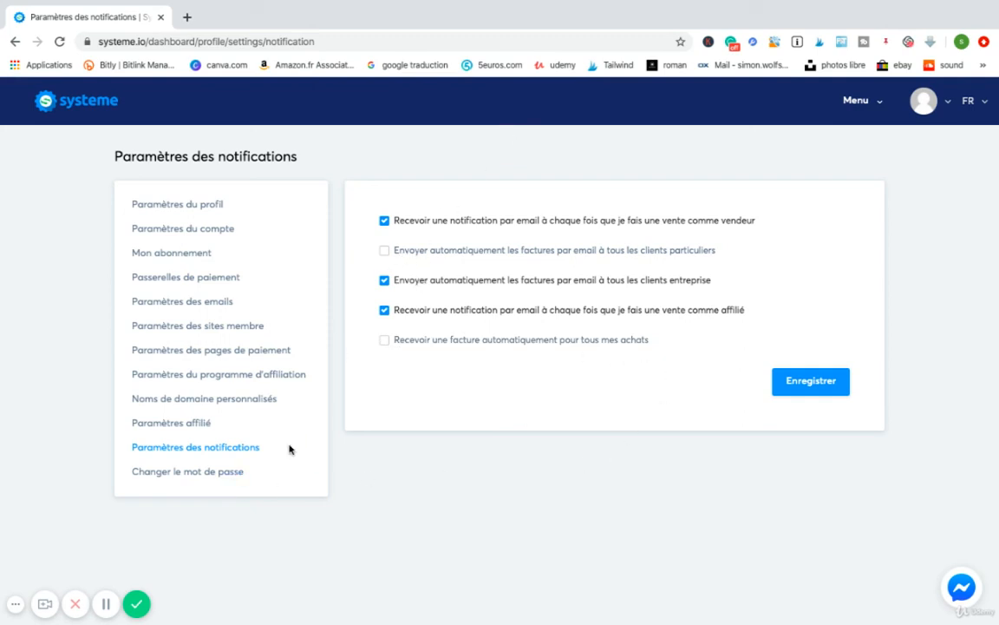
click(195, 475)
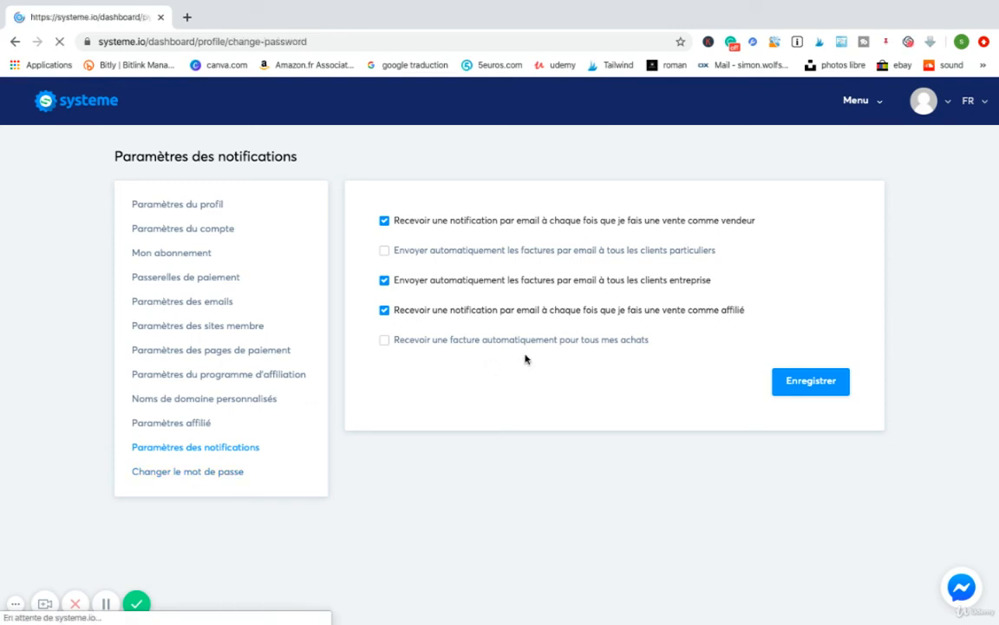